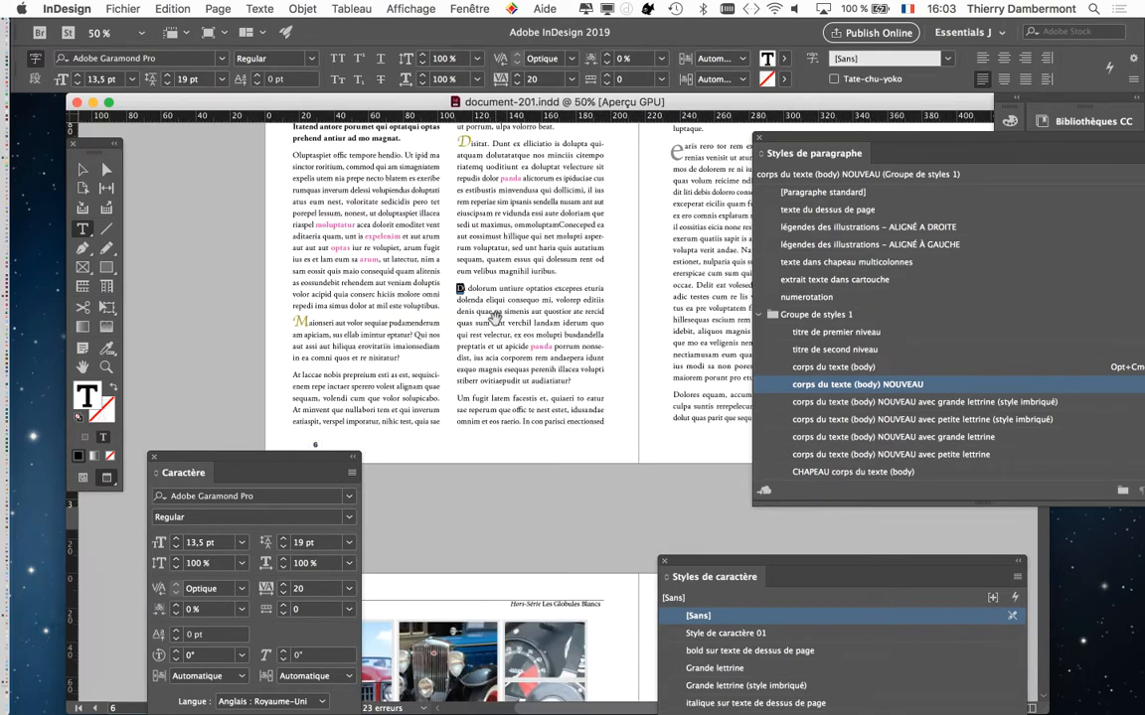
Step: Replace the selected initial "D" of the paragraph with "Panda s" so its opening reads "Panda si dolorum"
{"action": "scroll", "coordinate": [494, 315], "scroll_direction": "up", "scroll_amount": 5}
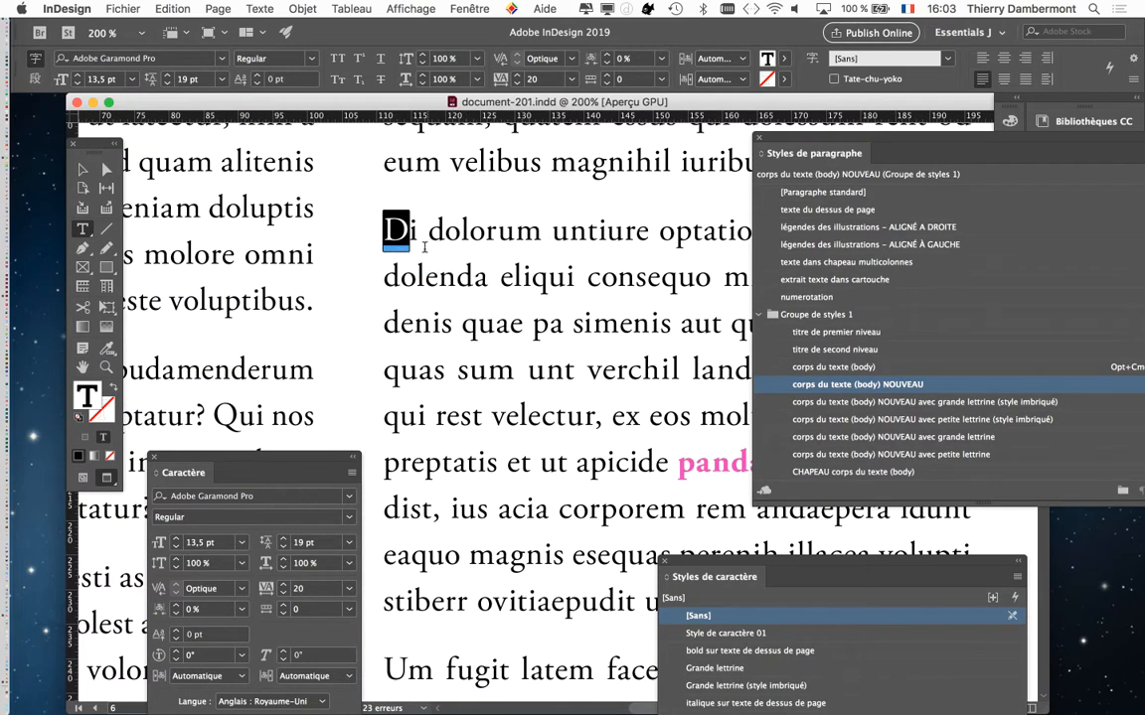
{"action": "type", "text": "Panda"}
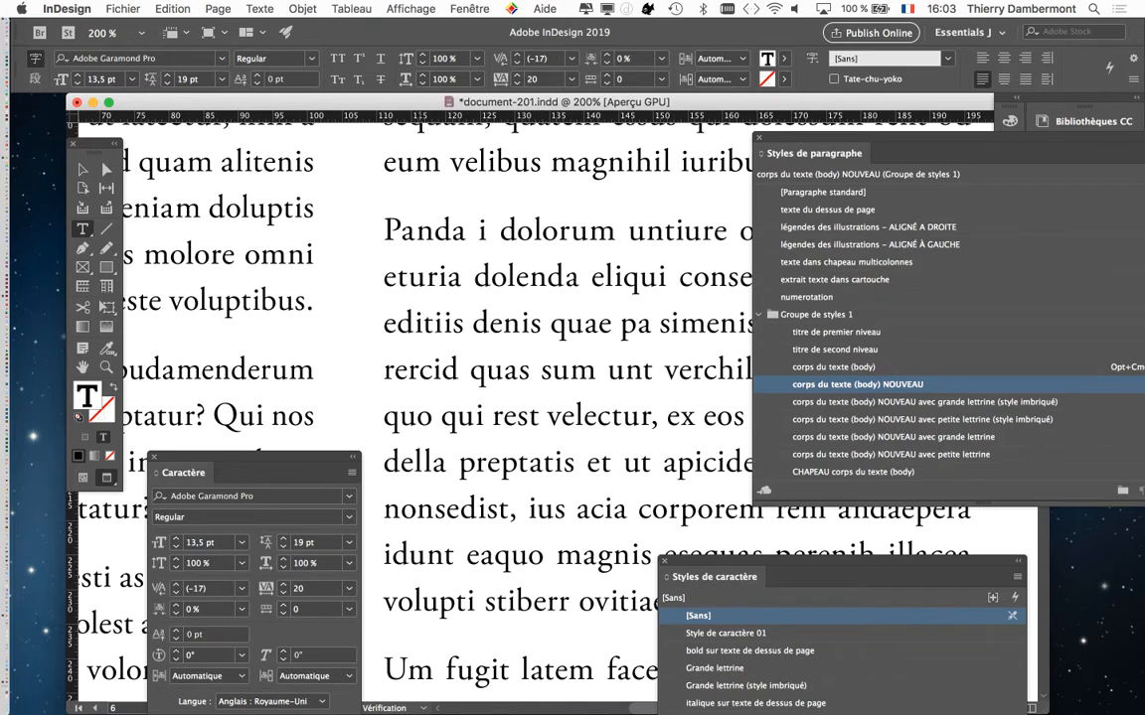
{"action": "type", "text": " s"}
{"action": "key", "text": "Escape"}
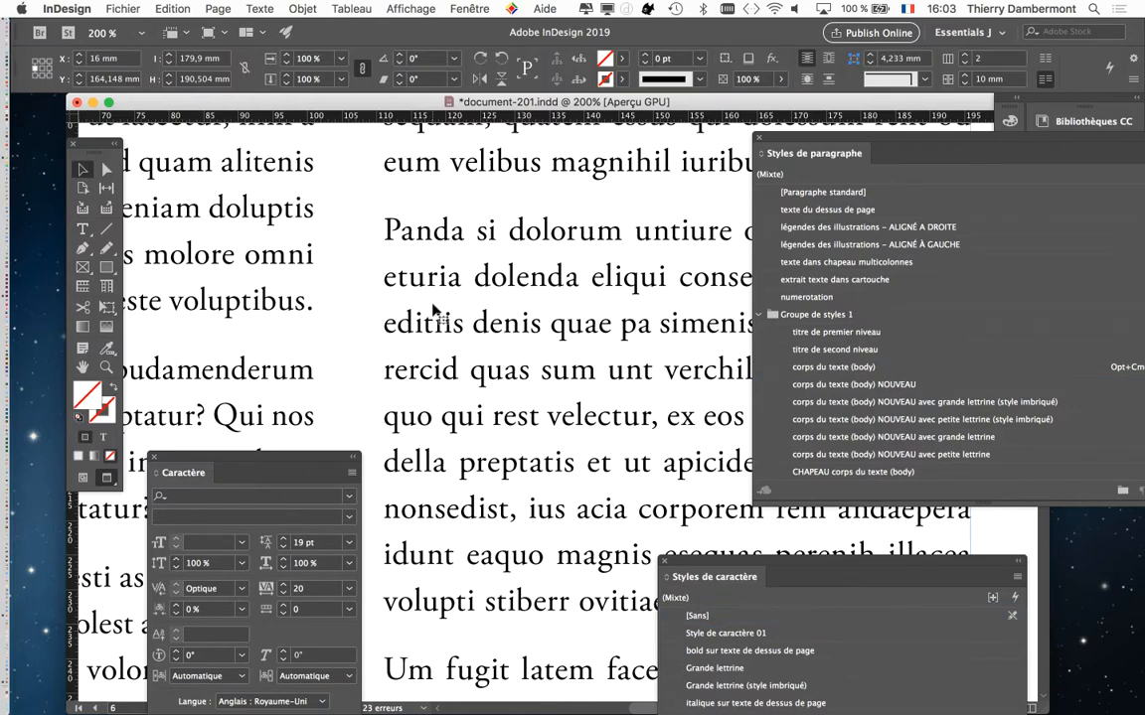
Step: Replace the capital "P" of "Panda" at the paragraph's start with a lowercase "p"
{"action": "scroll", "coordinate": [435, 310], "scroll_direction": "down", "scroll_amount": 1}
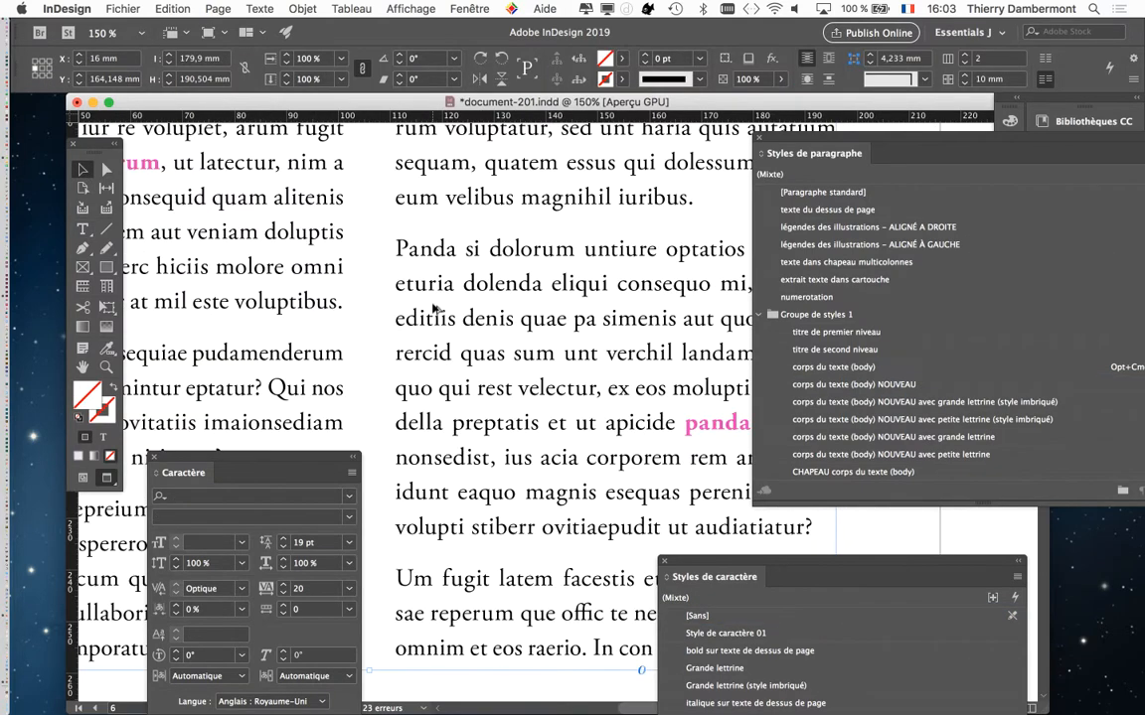
{"action": "scroll", "coordinate": [434, 310], "scroll_direction": "up", "scroll_amount": 2}
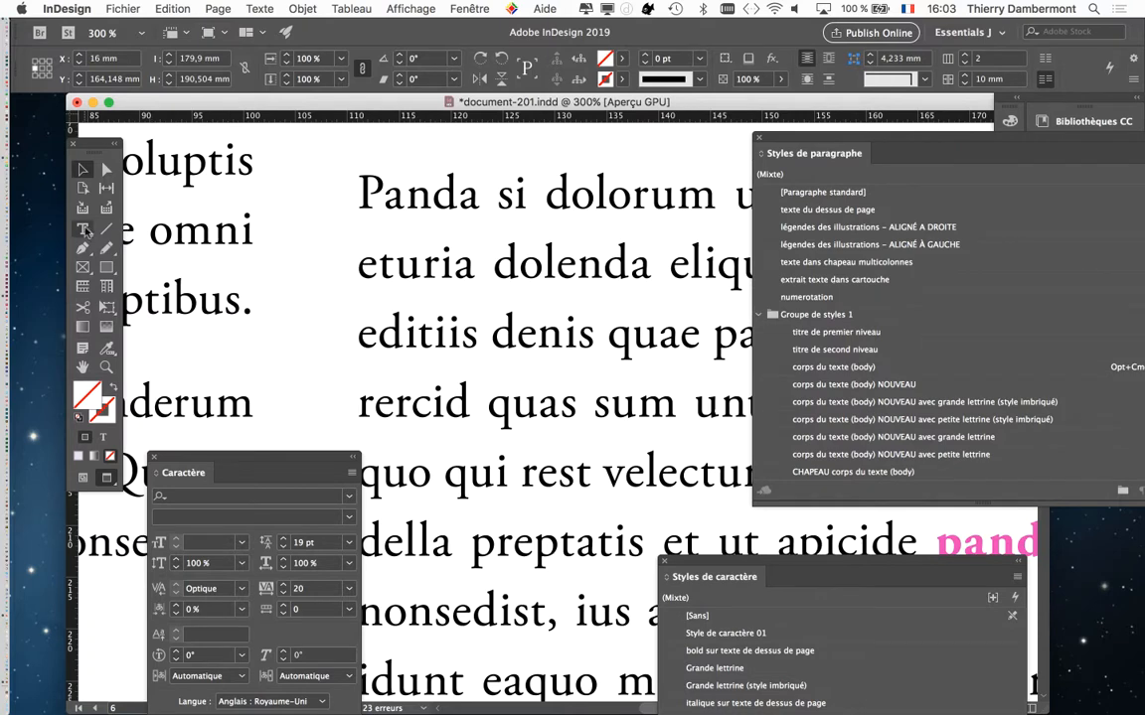
{"action": "left_click", "coordinate": [86, 230]}
{"action": "left_click", "coordinate": [357, 194]}
{"action": "key", "text": "shift+Right"}
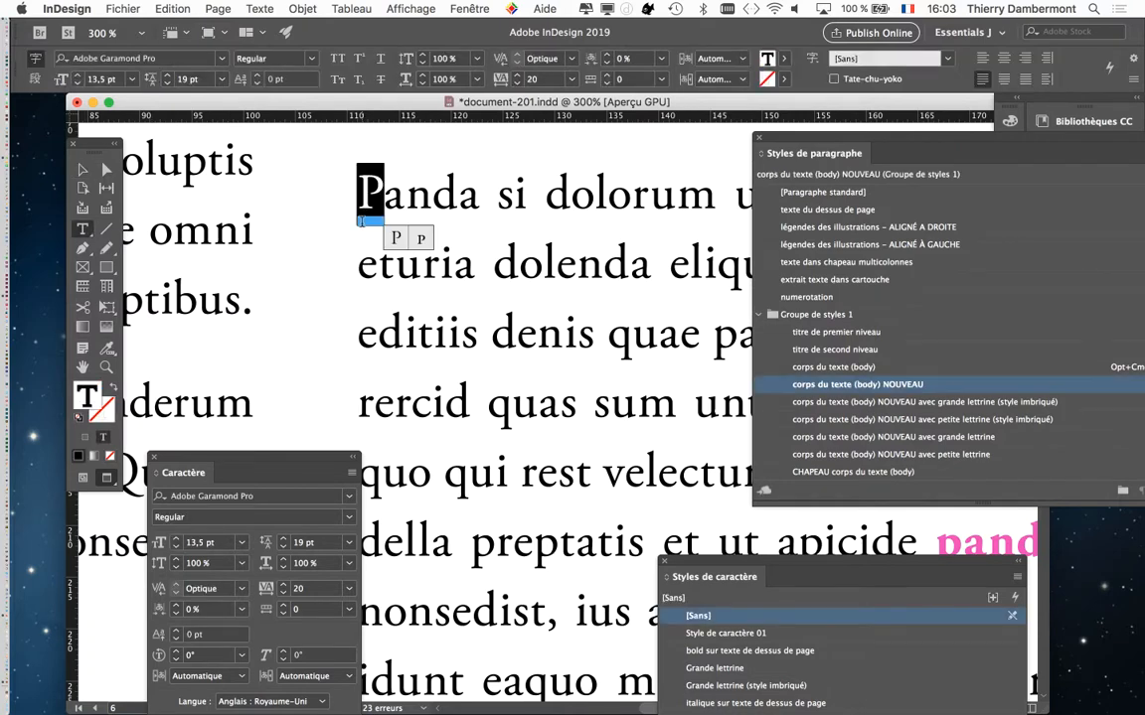
{"action": "type", "text": "p"}
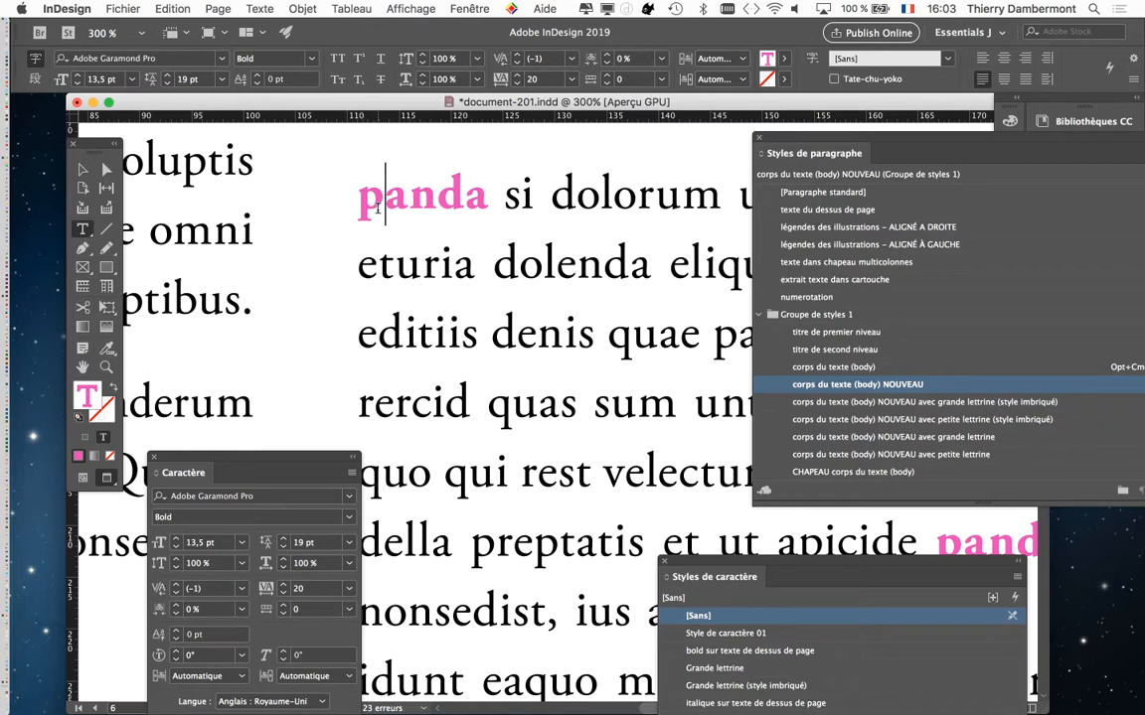
Step: Try a capital "P" at the start of the paragraph's first word, and undo that change
{"action": "key", "text": "shift+Left"}
{"action": "type", "text": "P"}
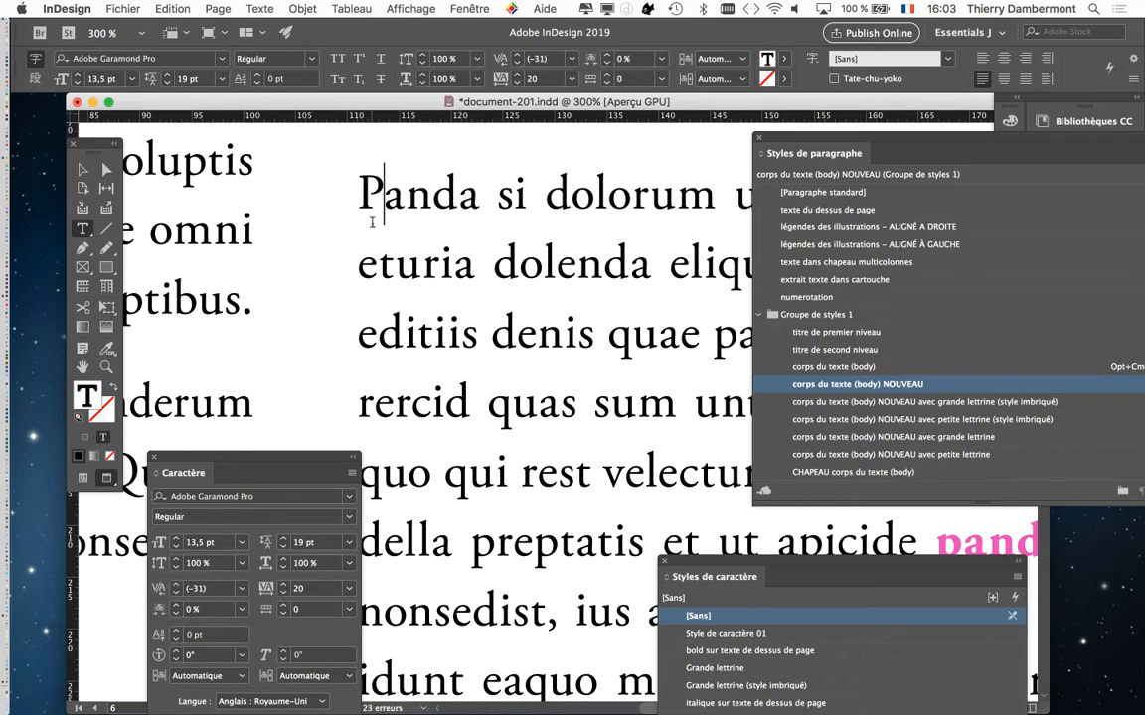
{"action": "key", "text": "shift+Left"}
{"action": "key", "text": "super+z"}
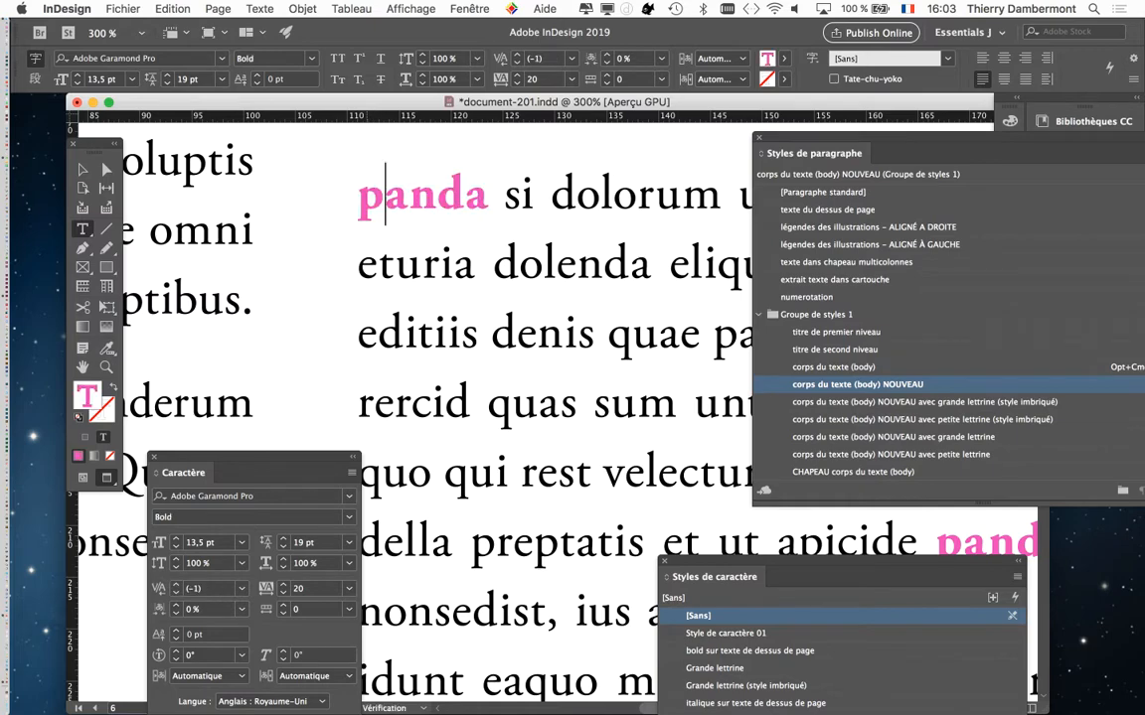
Step: Add an "s" to the end of "panda" at the paragraph's start and select that letter
{"action": "left_click", "coordinate": [489, 193]}
{"action": "type", "text": "s"}
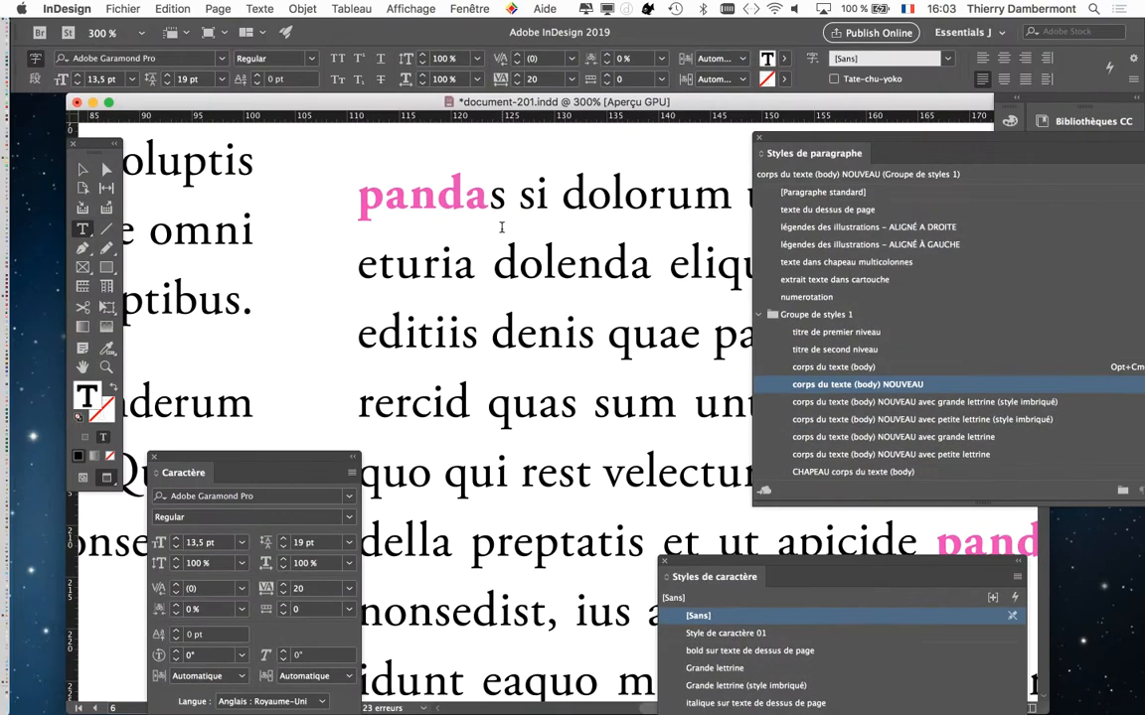
{"action": "key", "text": "shift+Left"}
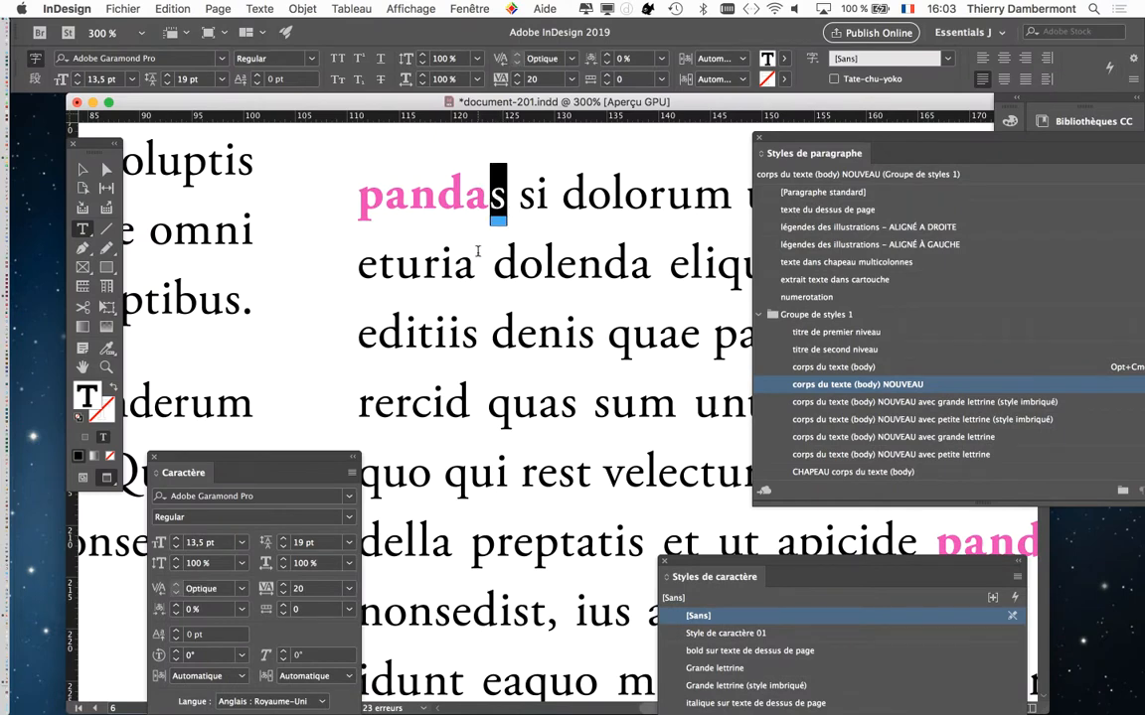
Step: Replace the lowercase "p" of the paragraph's first word with a capital so it reads "Pandas"
{"action": "left_click_drag", "start_coordinate": [357, 204], "coordinate": [384, 204]}
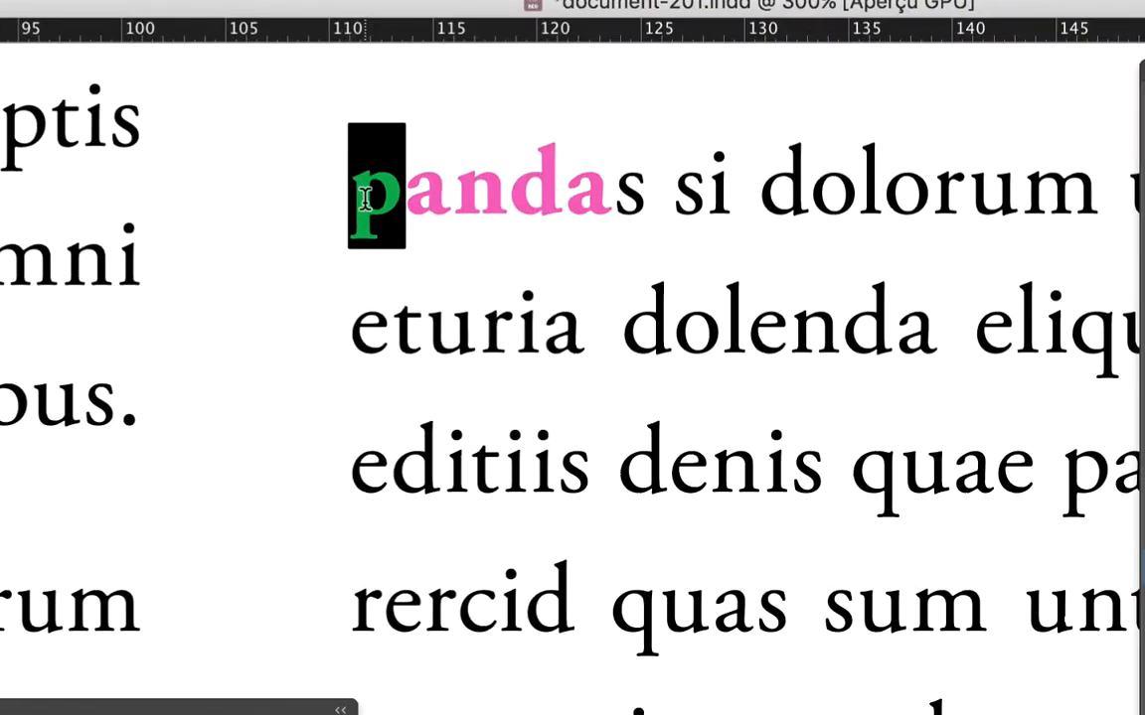
{"action": "type", "text": "¨"}
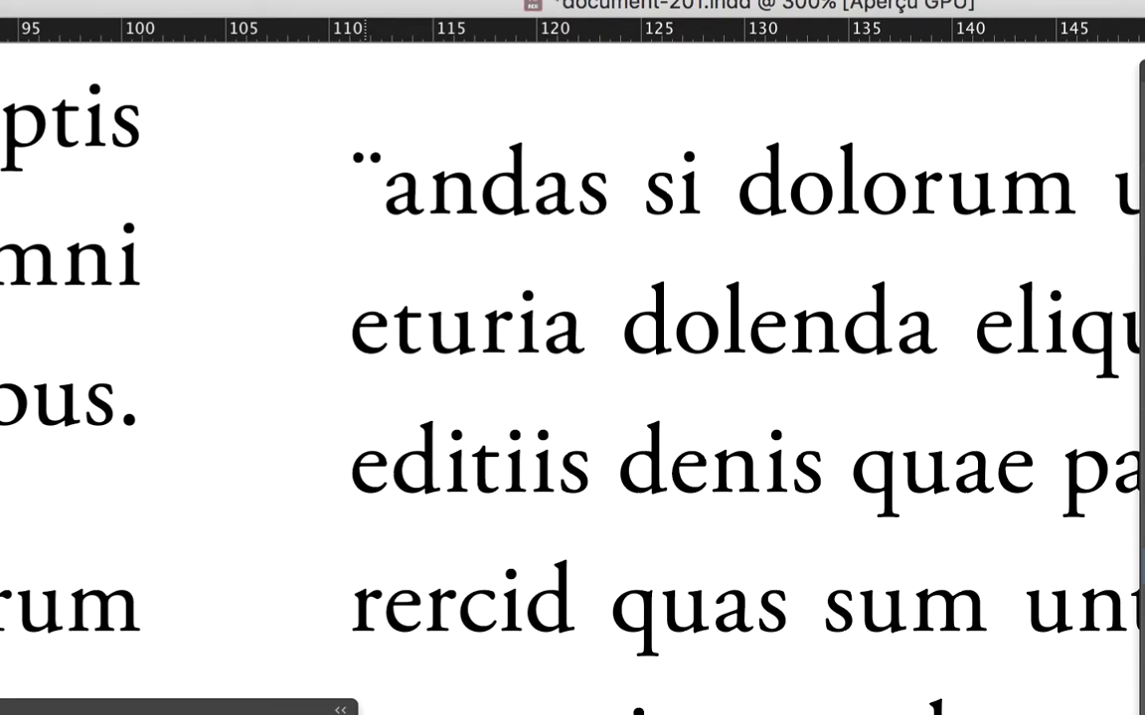
{"action": "key", "text": "BackSpace"}
{"action": "type", "text": "P"}
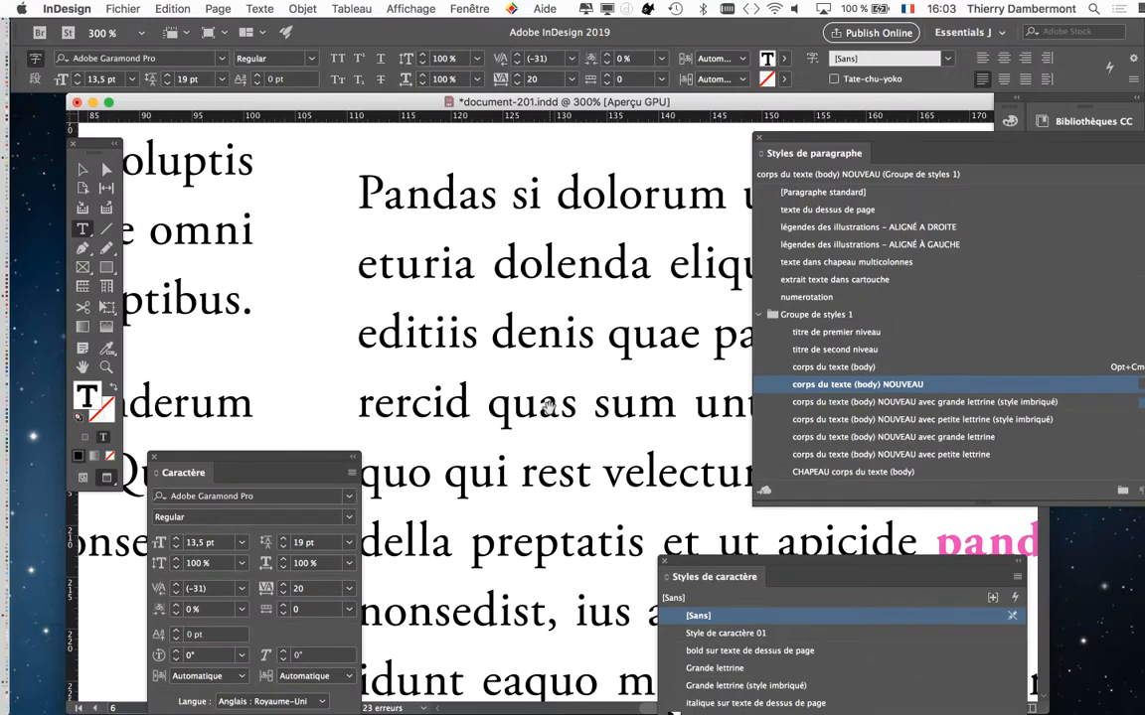
Step: Switch to the Selection tool with nothing selected and reposition the paragraph styles palette
{"action": "scroll", "coordinate": [736, 612], "scroll_direction": "down", "scroll_amount": 2}
{"action": "scroll", "coordinate": [549, 405], "scroll_direction": "down", "scroll_amount": 2}
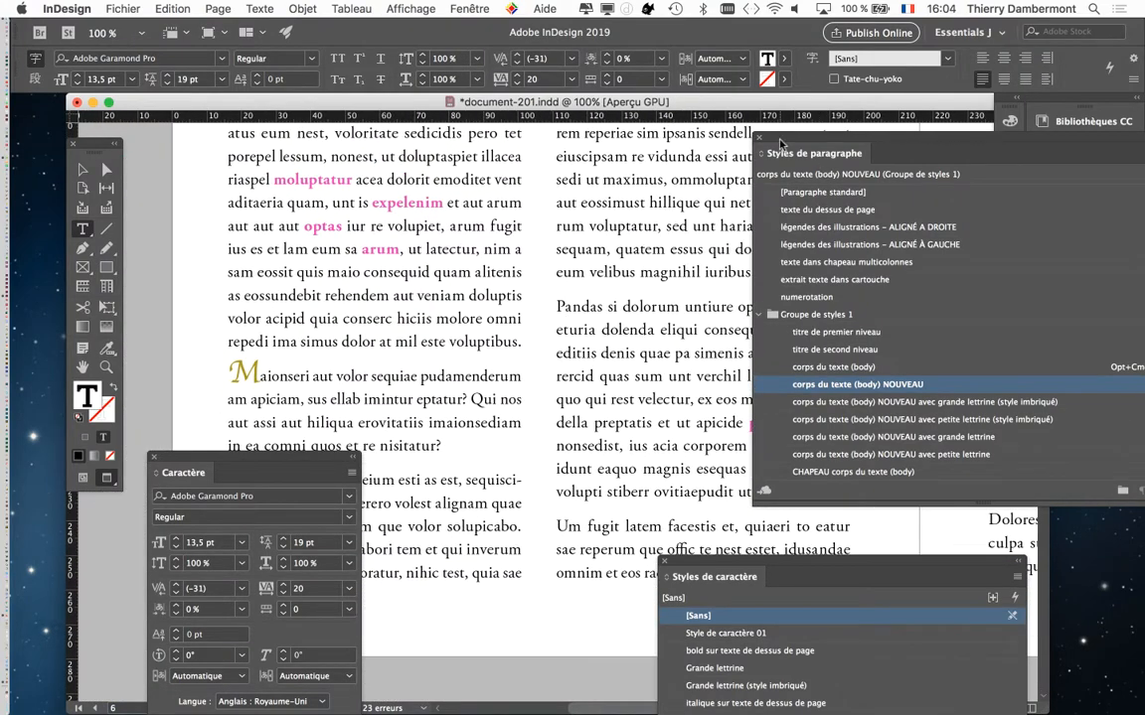
{"action": "left_click_drag", "start_coordinate": [780, 142], "coordinate": [882, 175]}
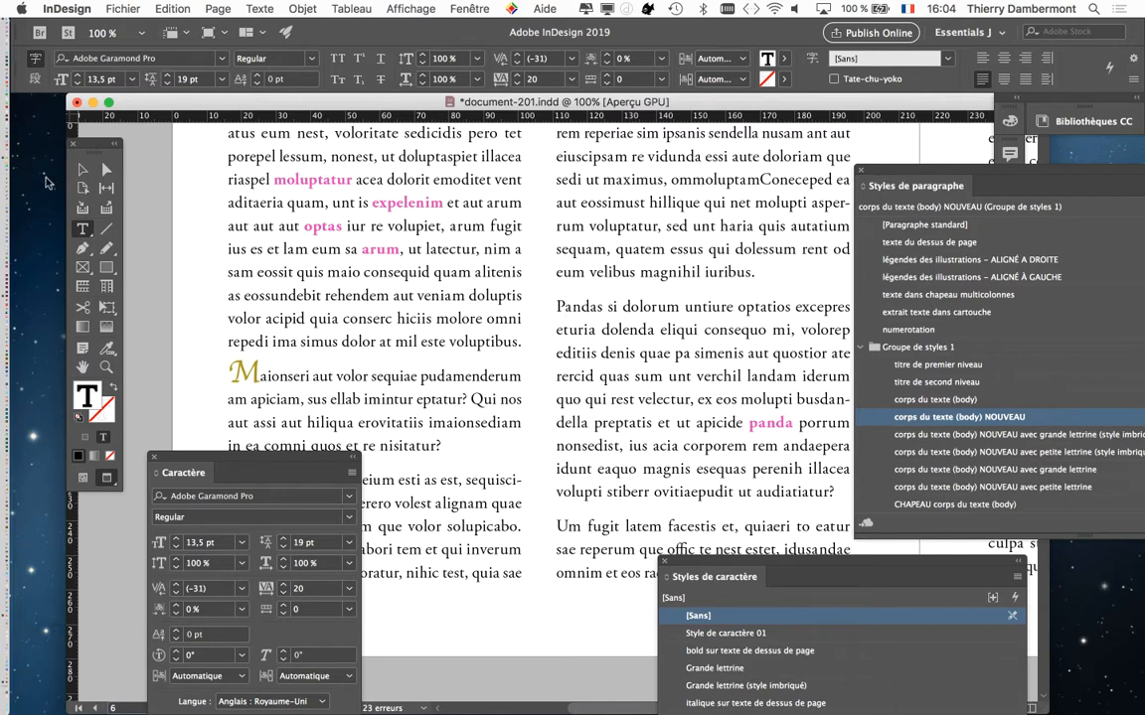
{"action": "left_click", "coordinate": [85, 171]}
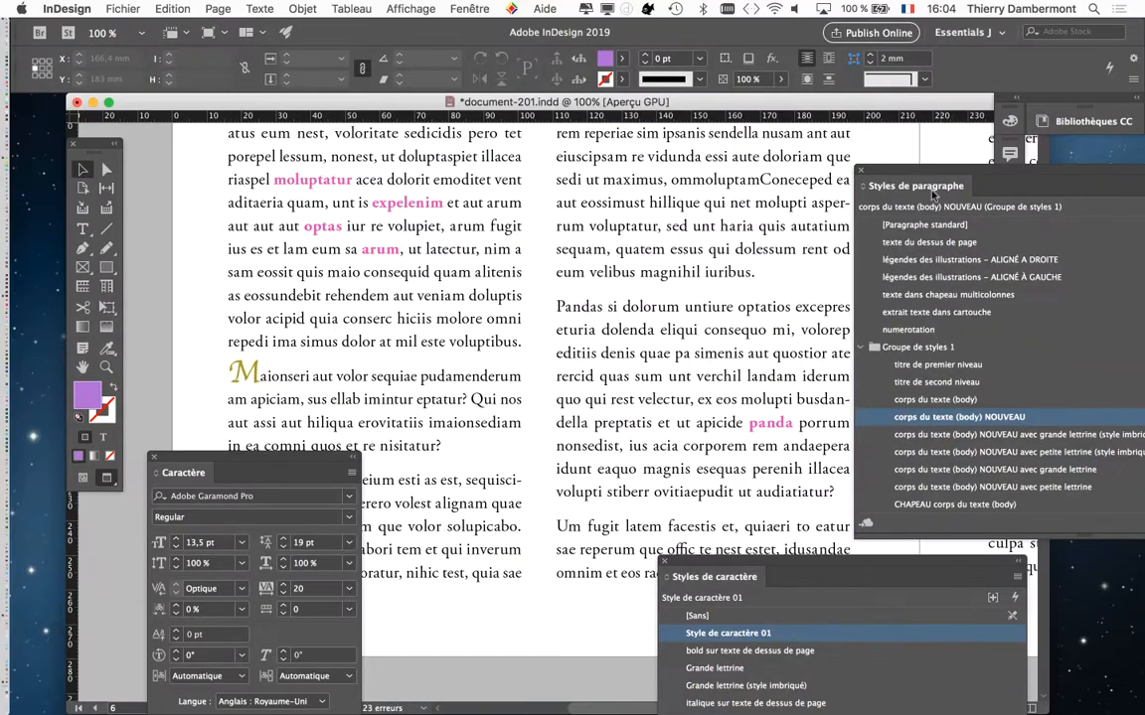
{"action": "left_click_drag", "start_coordinate": [915, 172], "coordinate": [792, 101]}
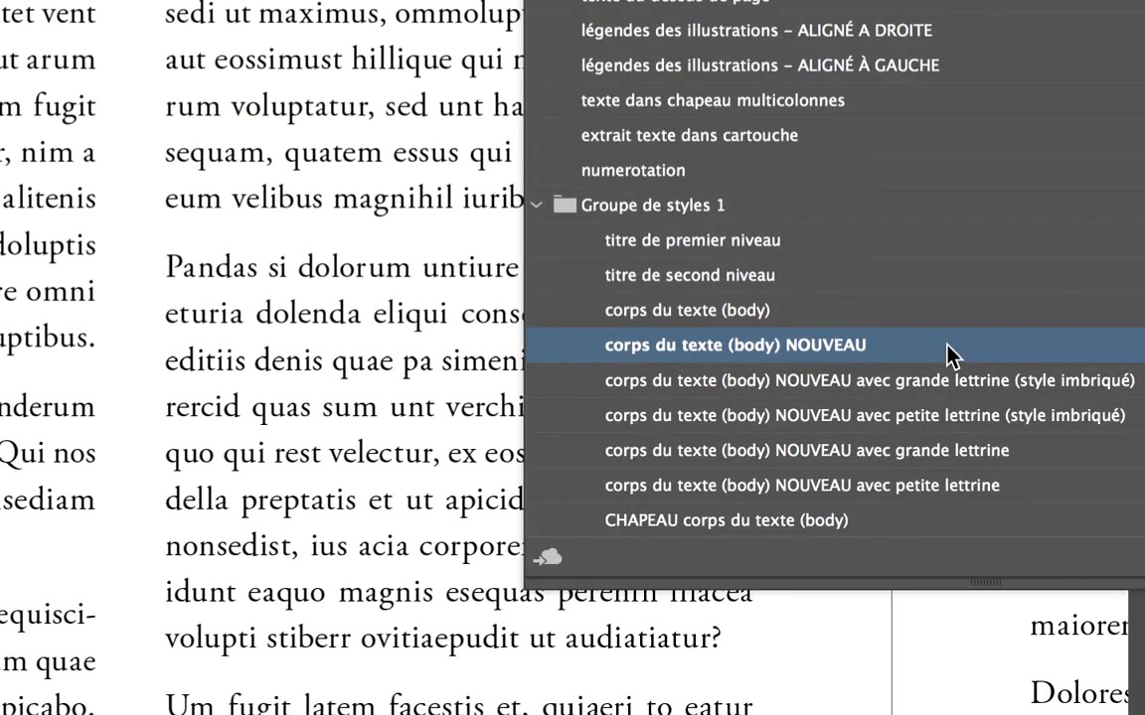
Step: Open the GREP style settings of the paragraph style "corps du texte (body) NOUVEAU"
{"action": "double_click", "coordinate": [951, 348]}
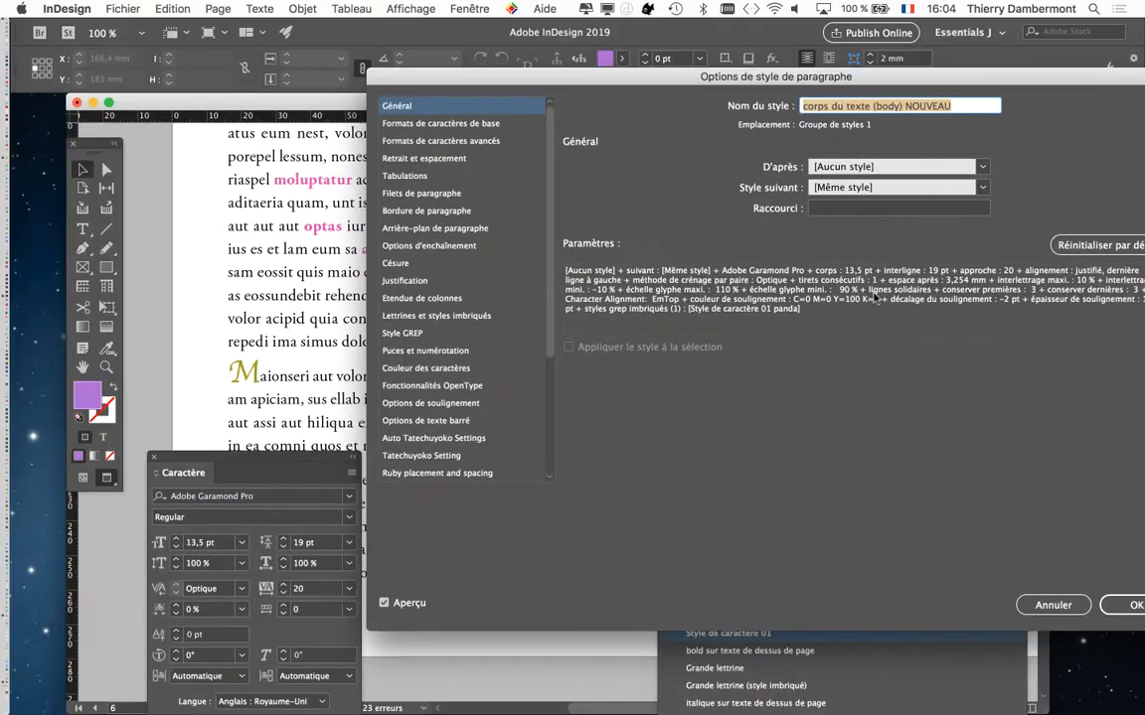
{"action": "left_click_drag", "start_coordinate": [489, 78], "coordinate": [628, 79]}
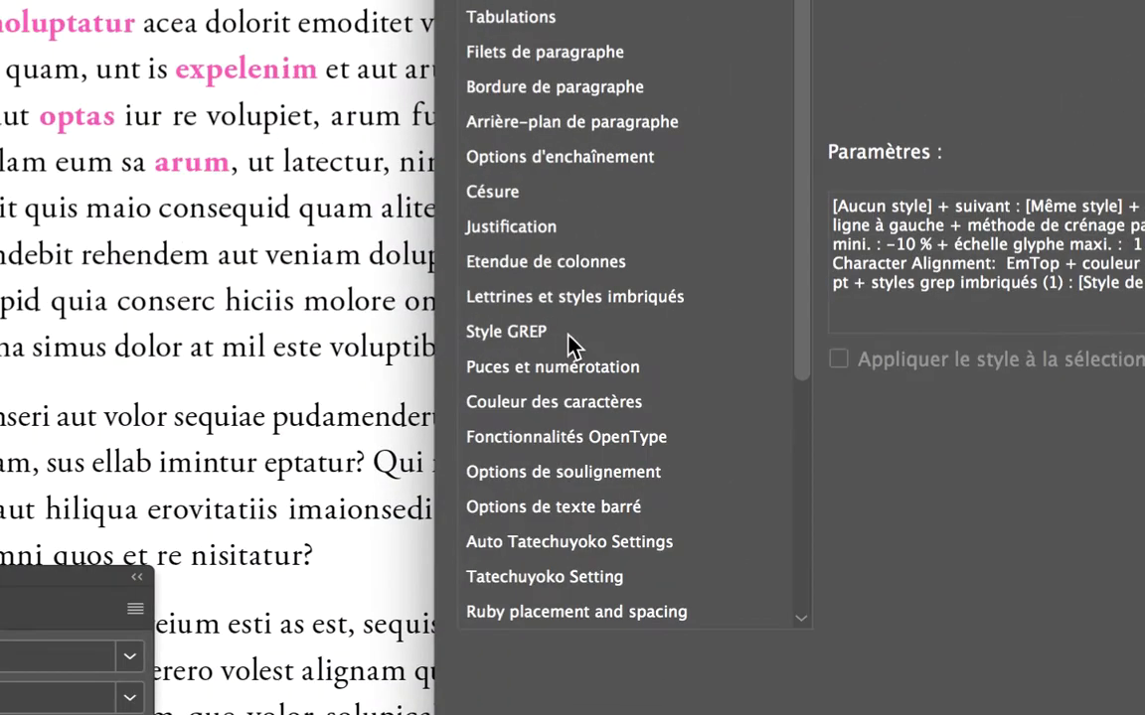
{"action": "left_click", "coordinate": [556, 334]}
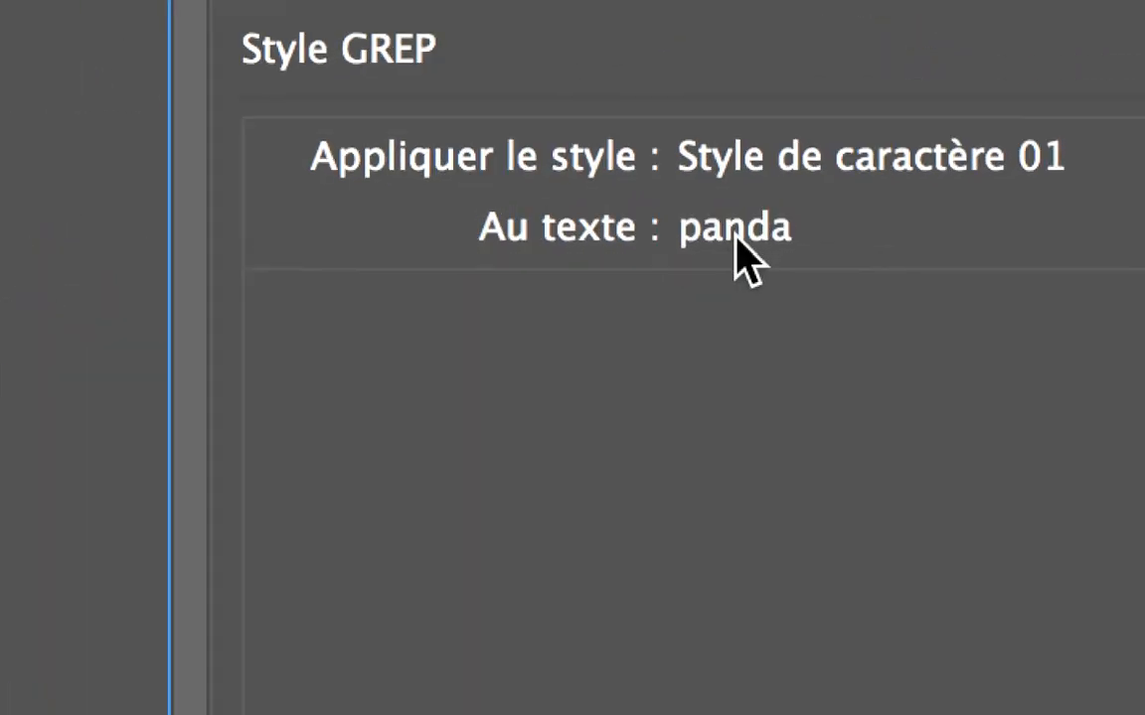
Step: Insert a vertical bar before "panda" in the GREP style's text expression
{"action": "left_click", "coordinate": [735, 253]}
{"action": "left_click", "coordinate": [717, 244]}
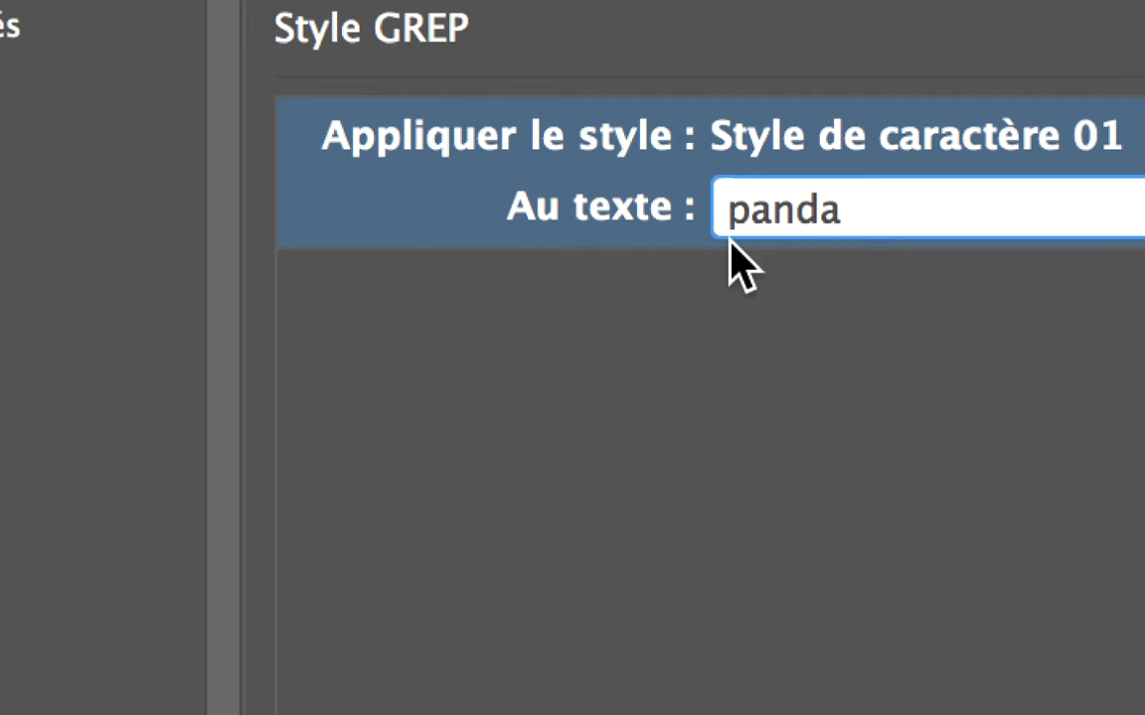
{"action": "type", "text": "|"}
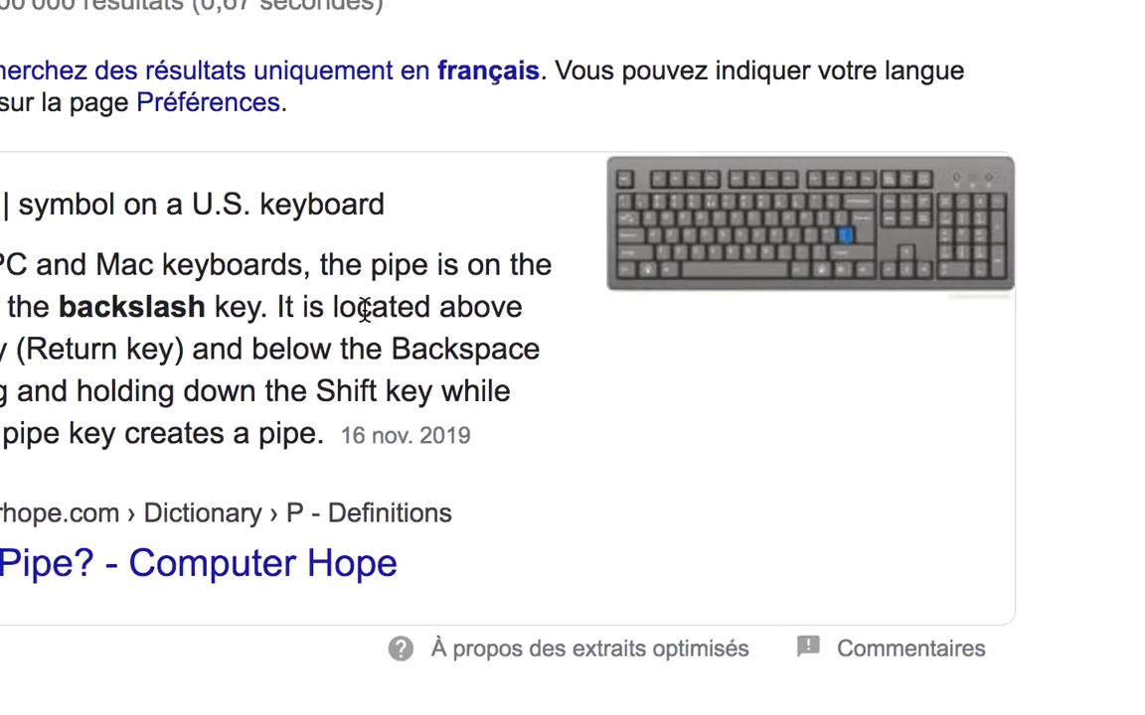
Step: Examine the pipe key's location on the keyboard picture in the web results, and return to InDesign's paragraph style options
{"action": "left_click", "coordinate": [485, 301]}
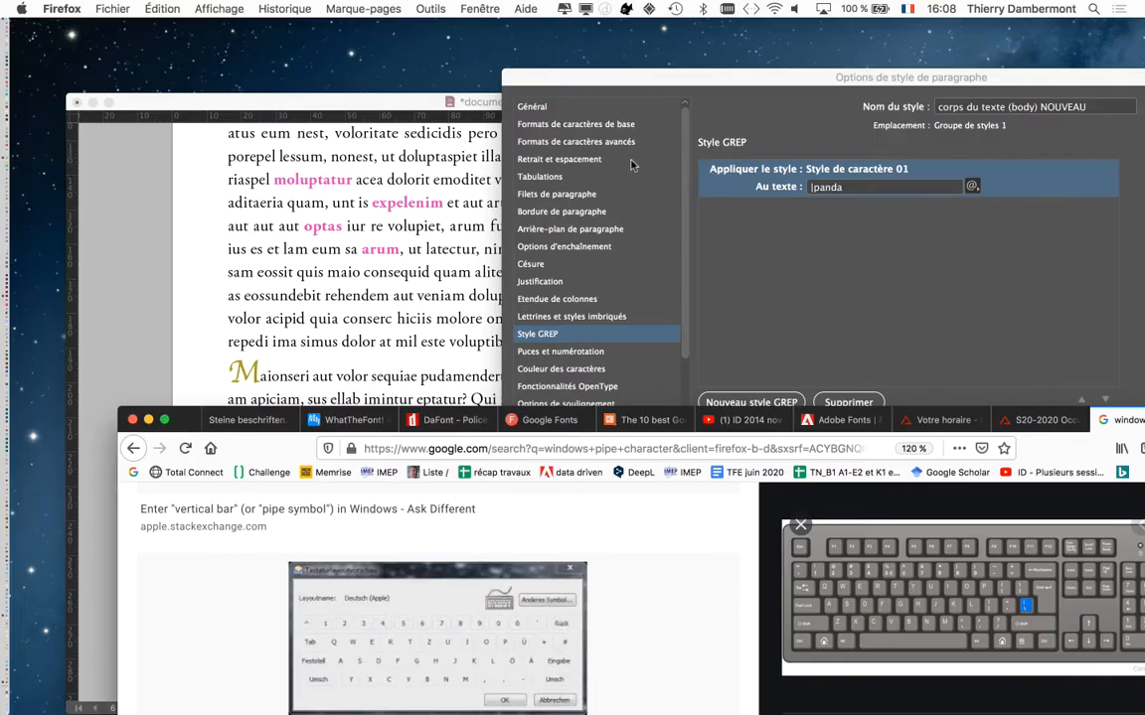
{"action": "left_click", "coordinate": [427, 105]}
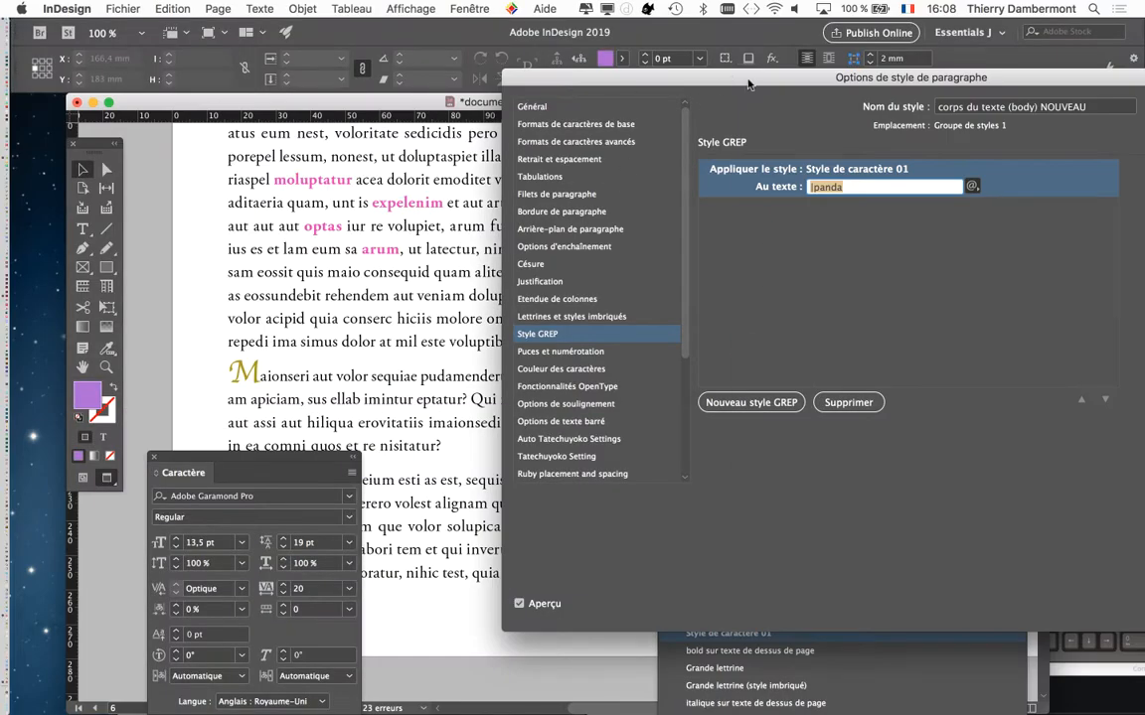
{"action": "left_click_drag", "start_coordinate": [748, 85], "coordinate": [586, 80]}
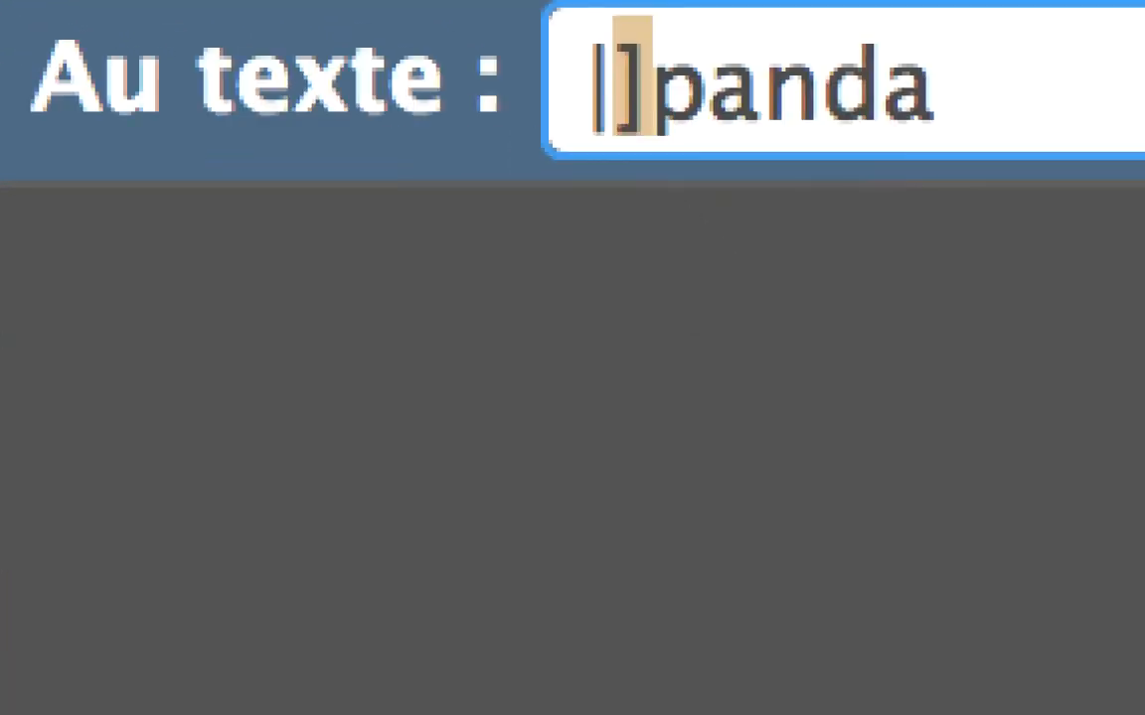
Step: Enclose the vertical bar in square brackets so the GREP expression reads "[|]panda"
{"action": "type", "text": "[]"}
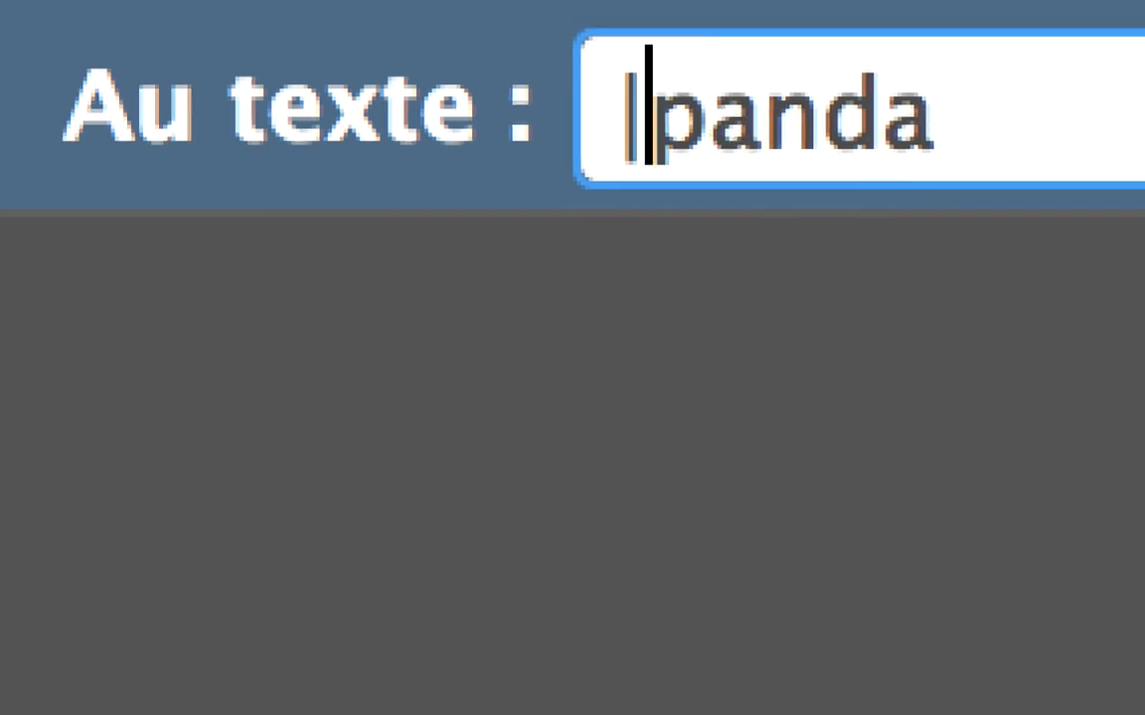
{"action": "type", "text": "]"}
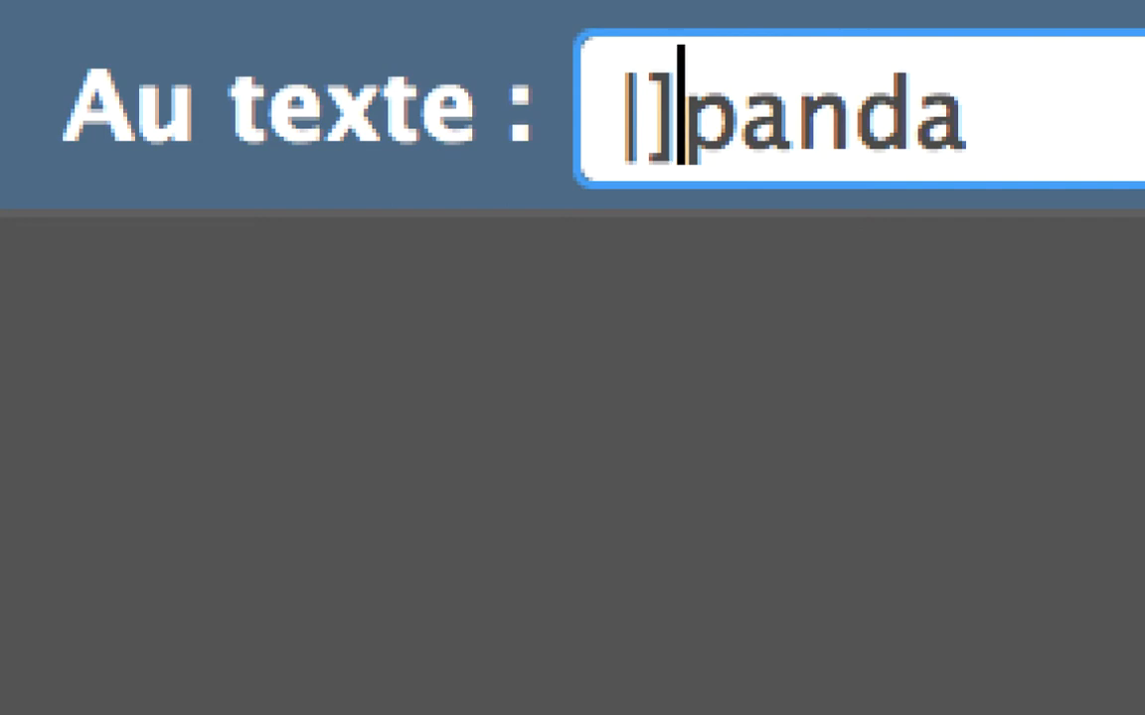
{"action": "key", "text": "BackSpace"}
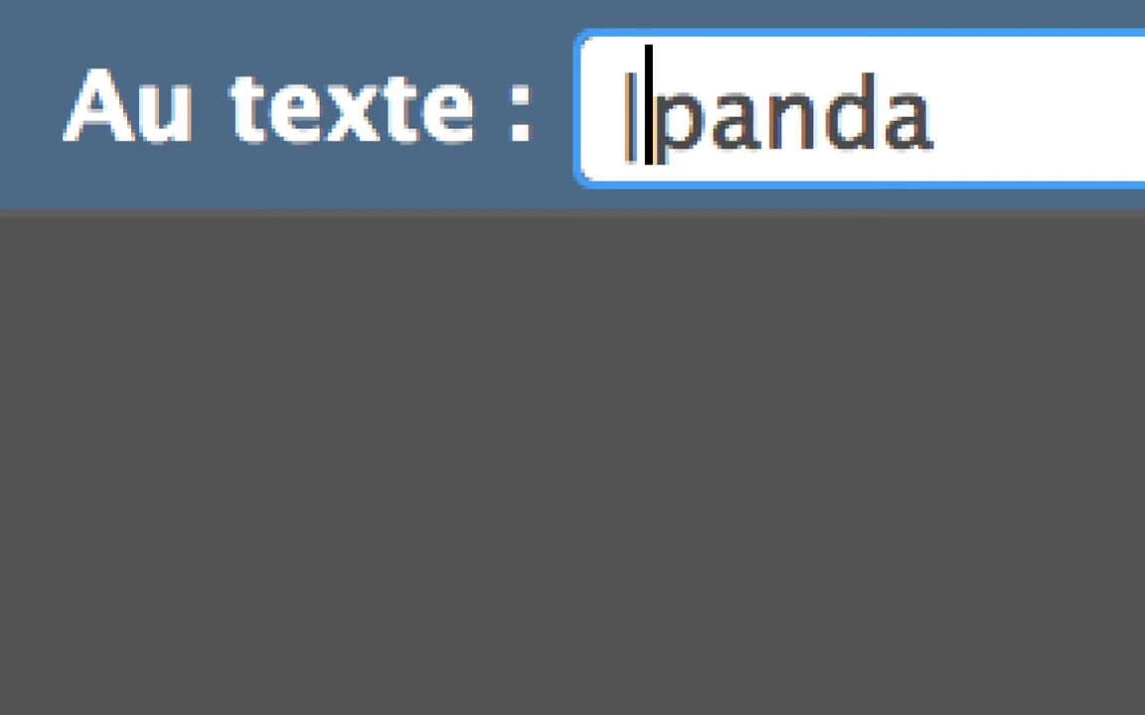
{"action": "type", "text": "]"}
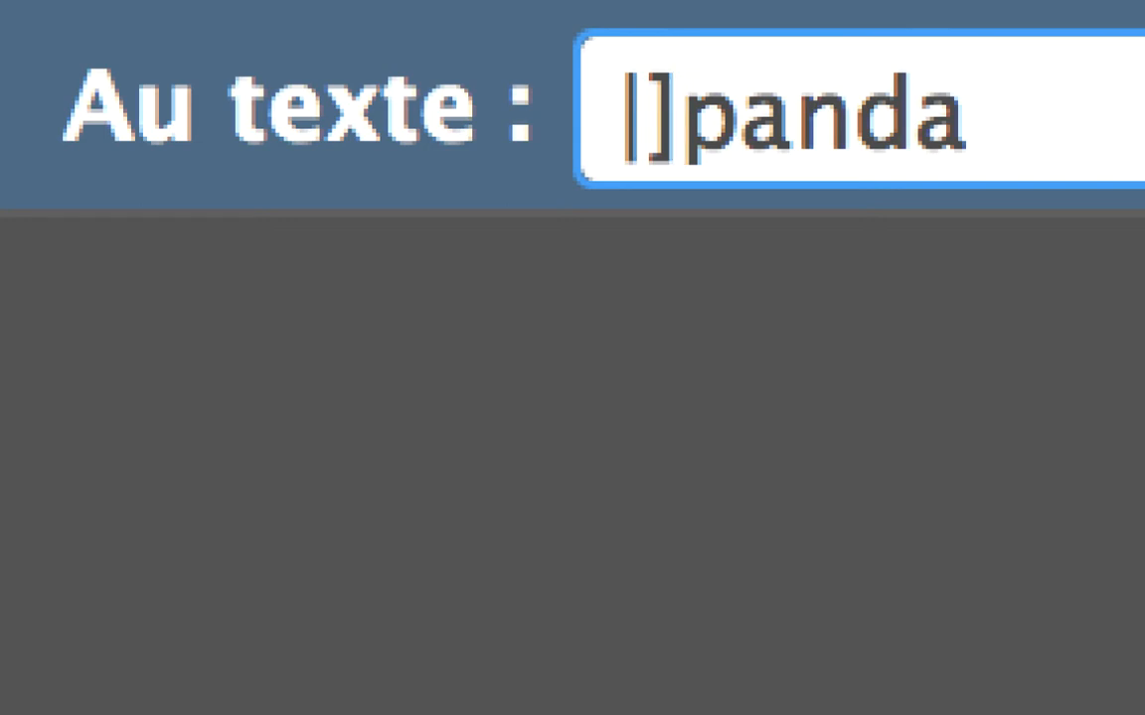
{"action": "left_click", "coordinate": [625, 129]}
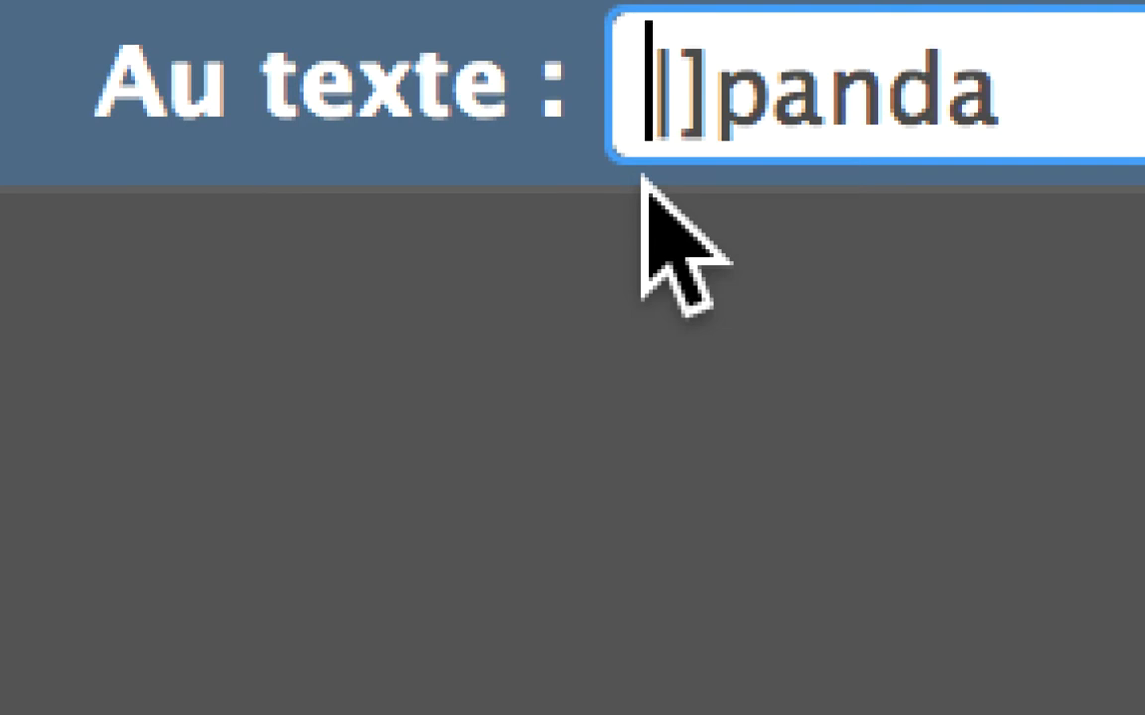
{"action": "type", "text": "["}
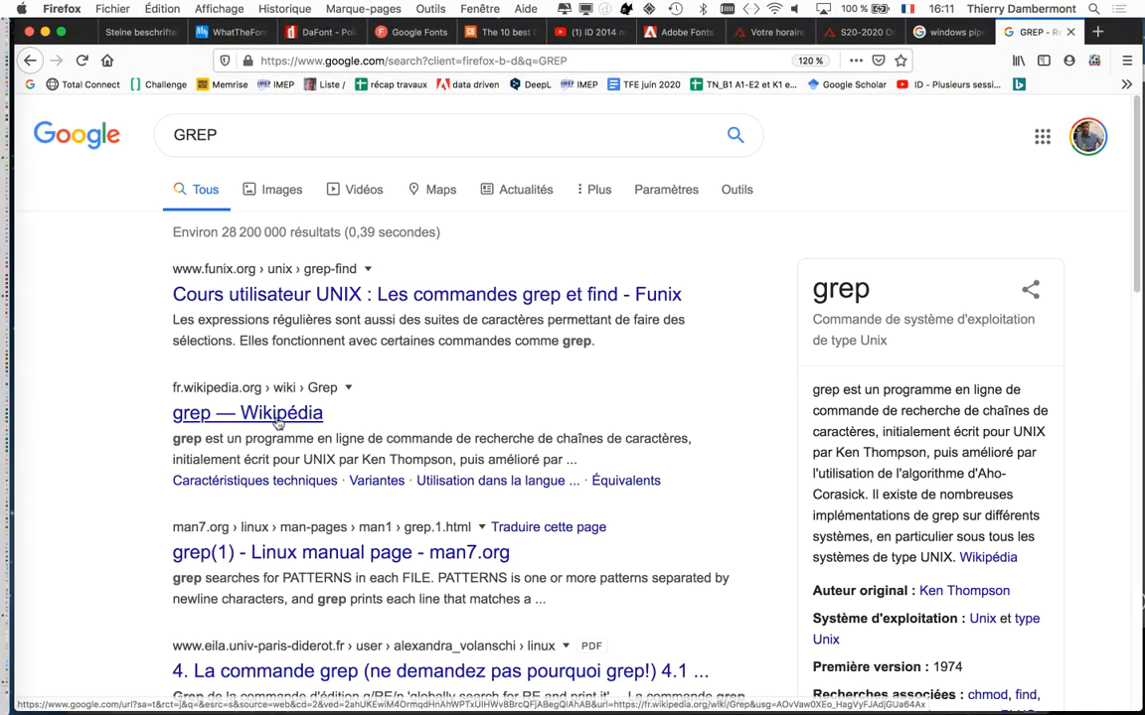
Step: In Firefox, open the French Wikipedia article on grep in a new tab and examine the origin of its name
{"action": "left_click", "coordinate": [277, 415], "text": "super"}
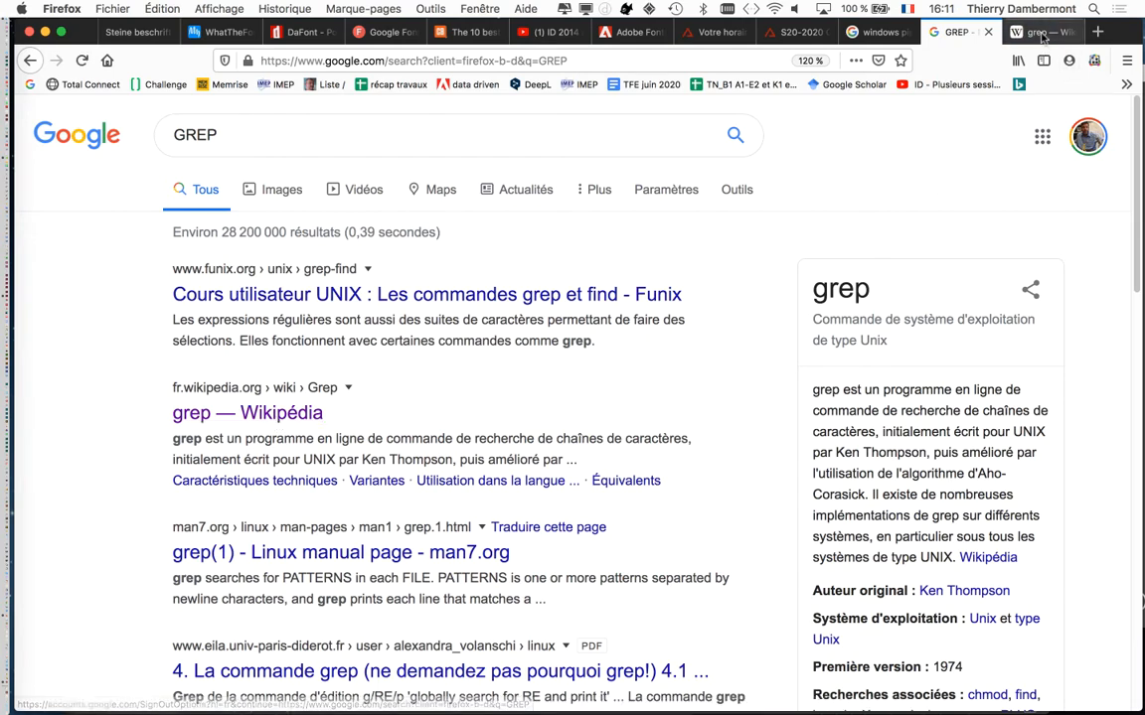
{"action": "left_click", "coordinate": [1038, 34]}
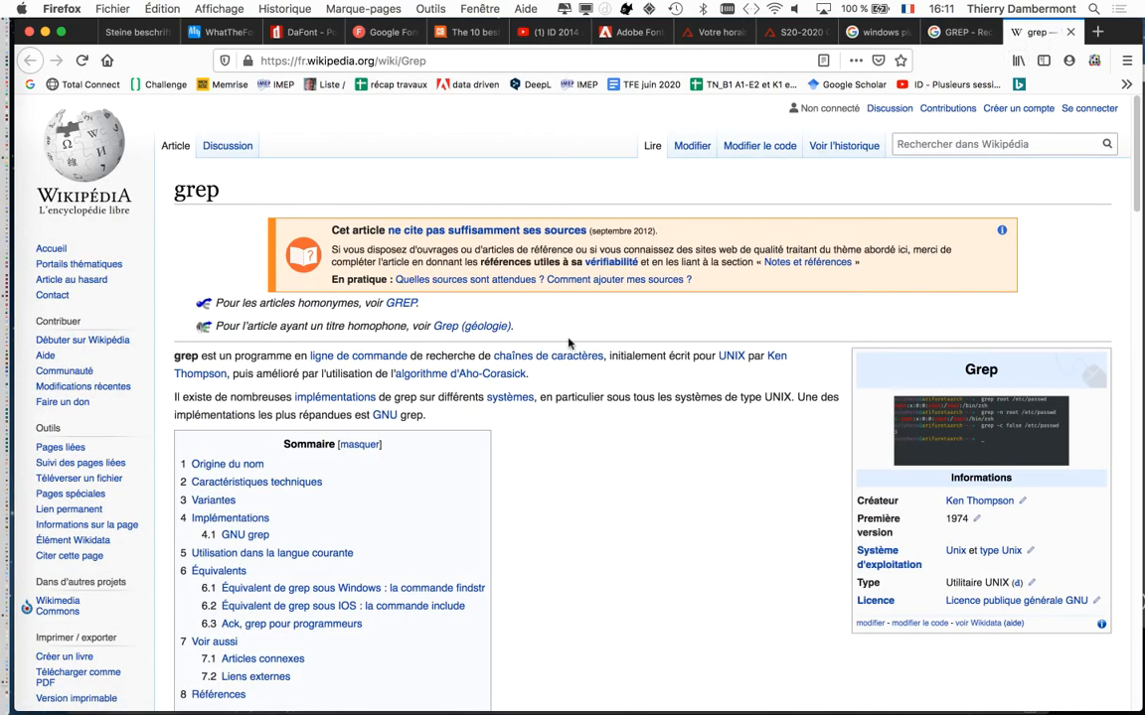
{"action": "scroll", "coordinate": [134, 490], "scroll_direction": "down", "scroll_amount": 5}
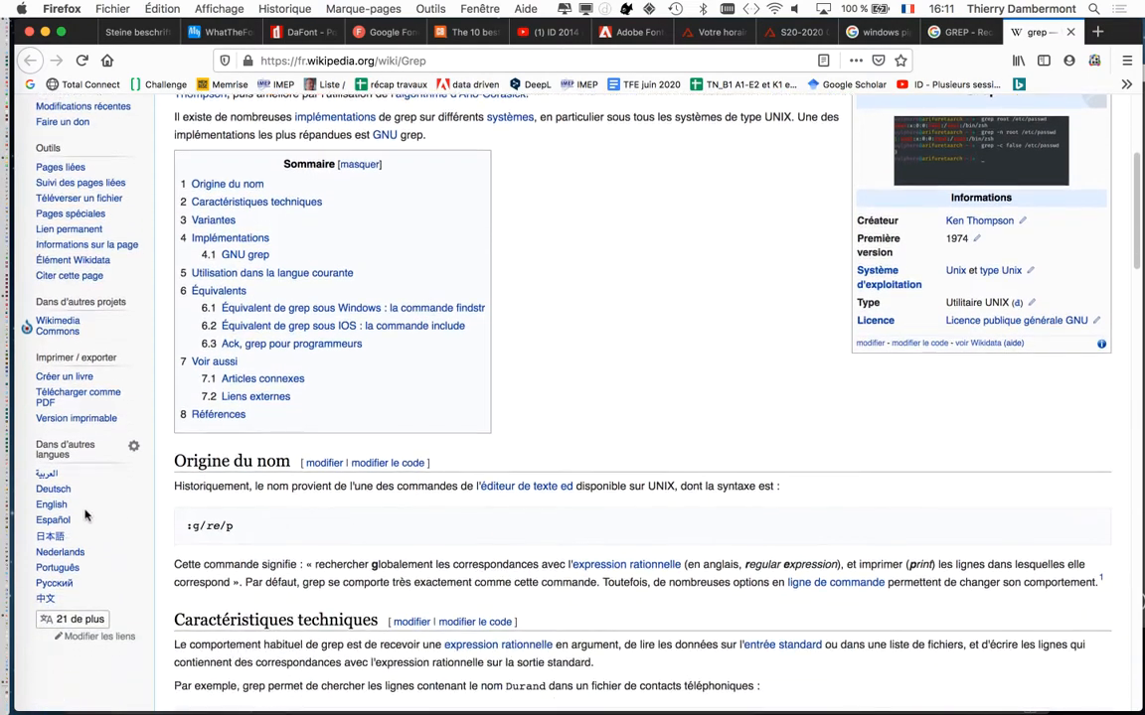
Step: Open the English version of the Wikipedia article on grep, examine its origin, author and history, and return to InDesign
{"action": "left_click", "coordinate": [51, 505]}
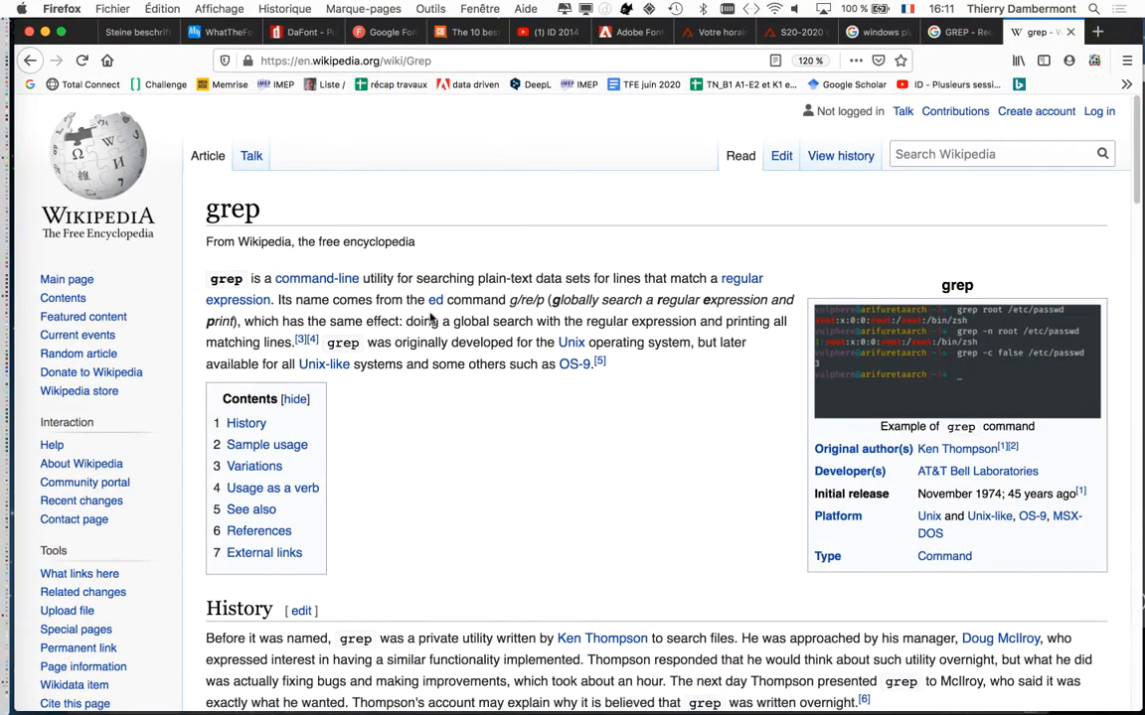
{"action": "scroll", "coordinate": [431, 316], "scroll_direction": "down", "scroll_amount": 2}
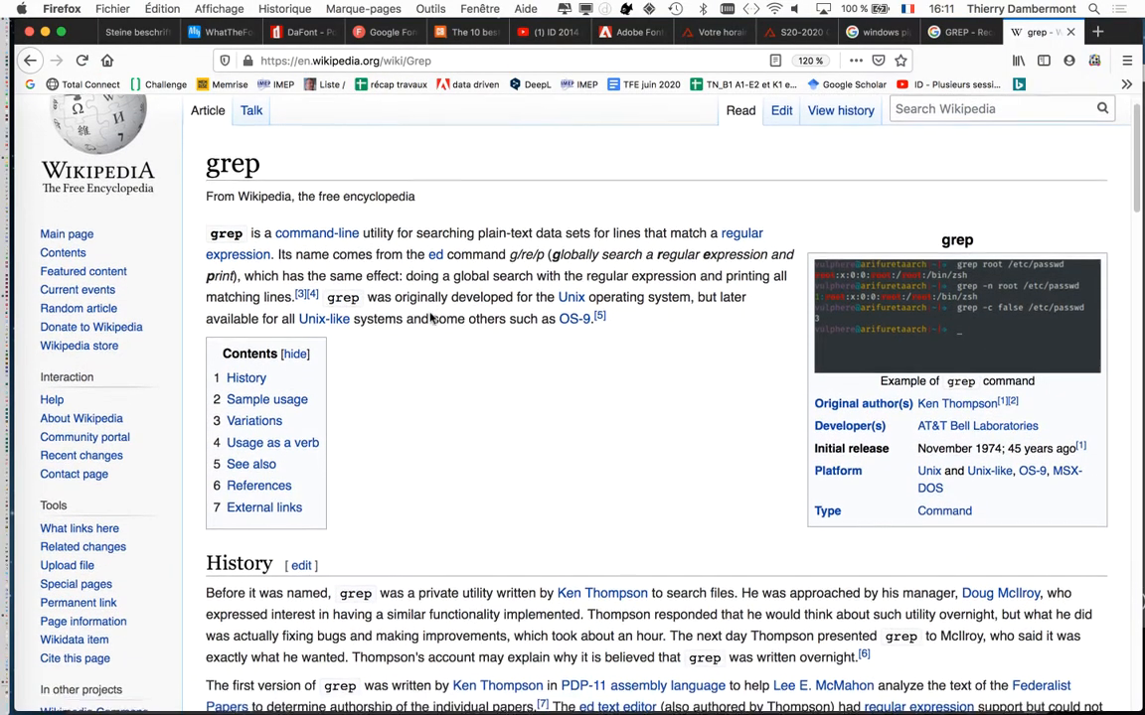
{"action": "scroll", "coordinate": [432, 318], "scroll_direction": "down", "scroll_amount": 3}
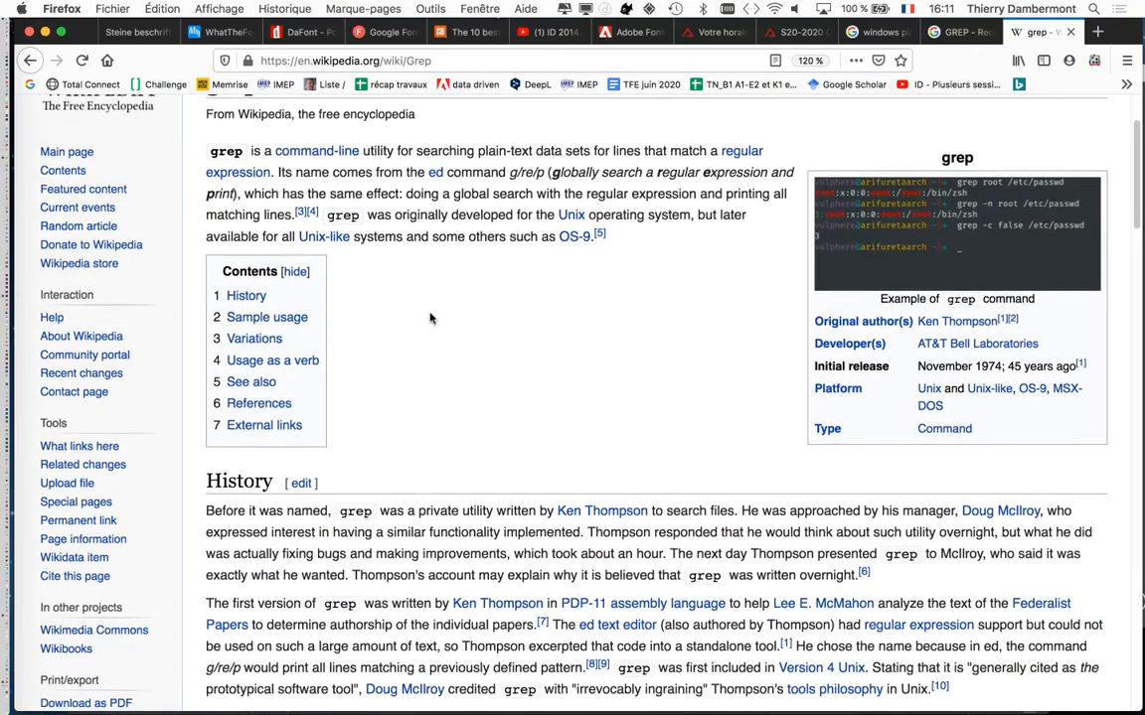
{"action": "scroll", "coordinate": [430, 320], "scroll_direction": "down", "scroll_amount": 1}
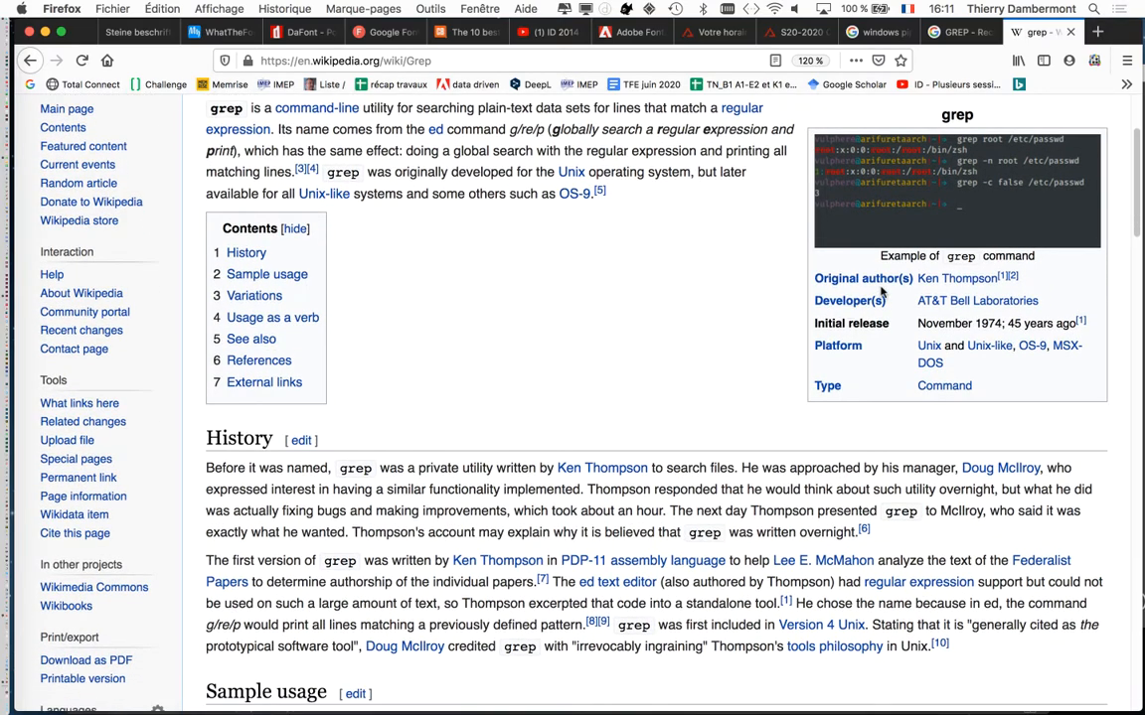
{"action": "mouse_move", "coordinate": [979, 291]}
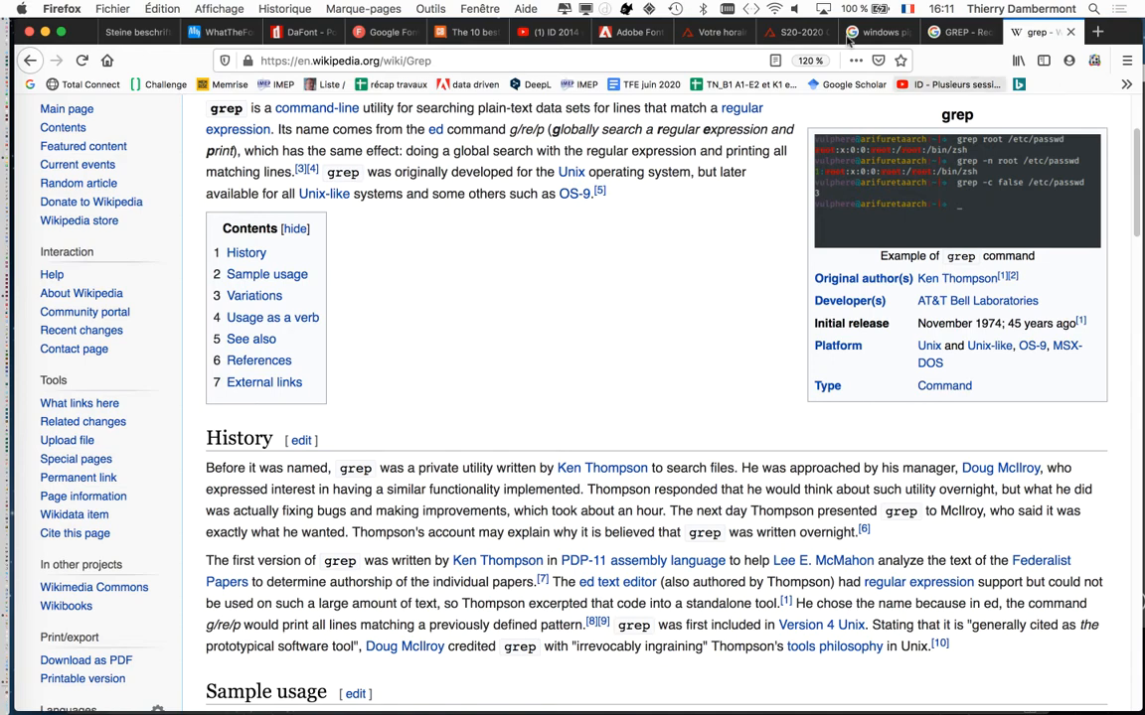
{"action": "scroll", "coordinate": [506, 316], "scroll_direction": "up", "scroll_amount": 3}
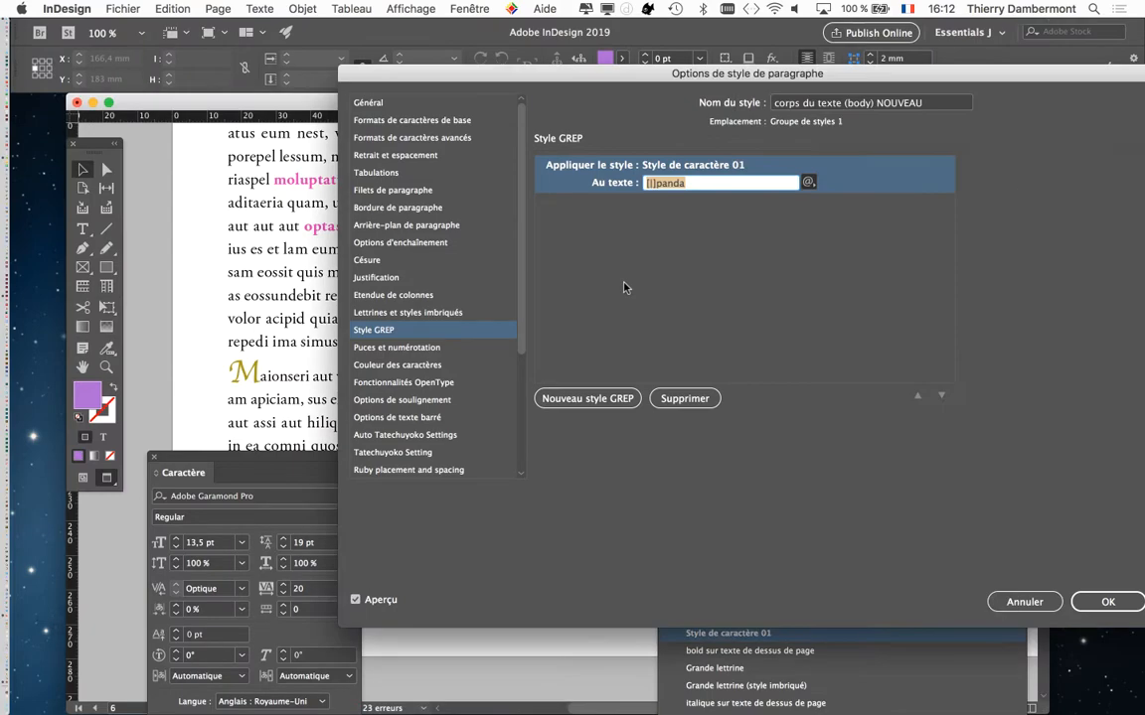
Step: Add "P" and "p" on either side of the bar so the GREP expression reads "[P|p]panda", and apply the style options
{"action": "left_click", "coordinate": [624, 288]}
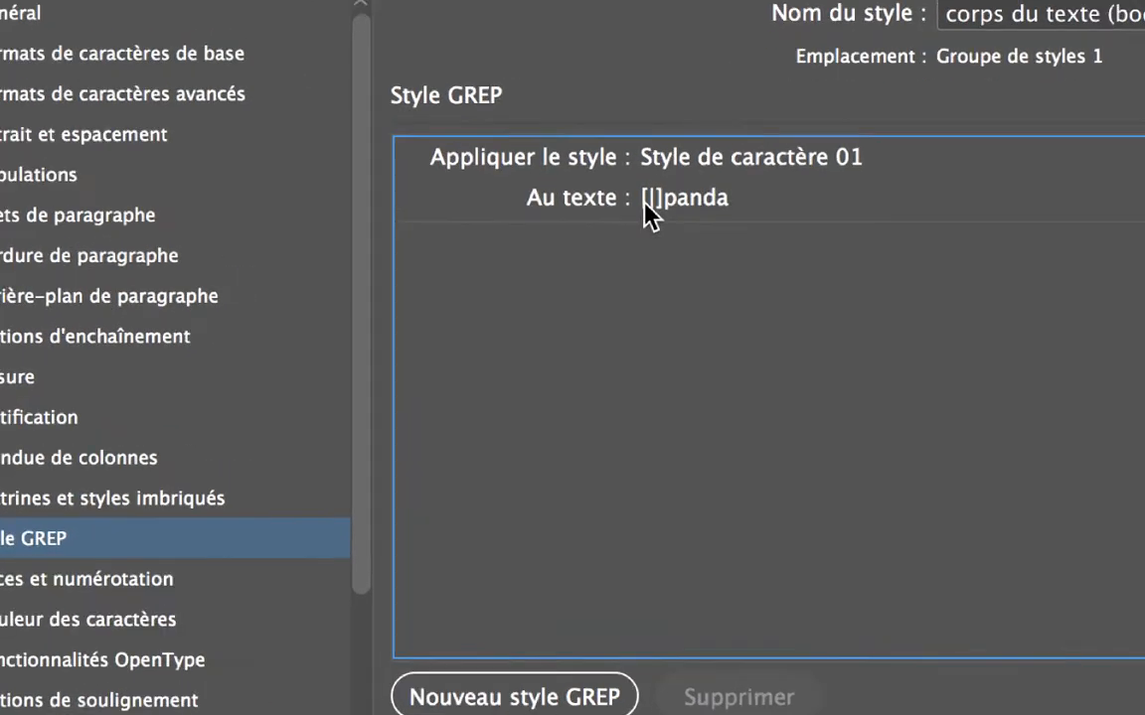
{"action": "left_click", "coordinate": [648, 204]}
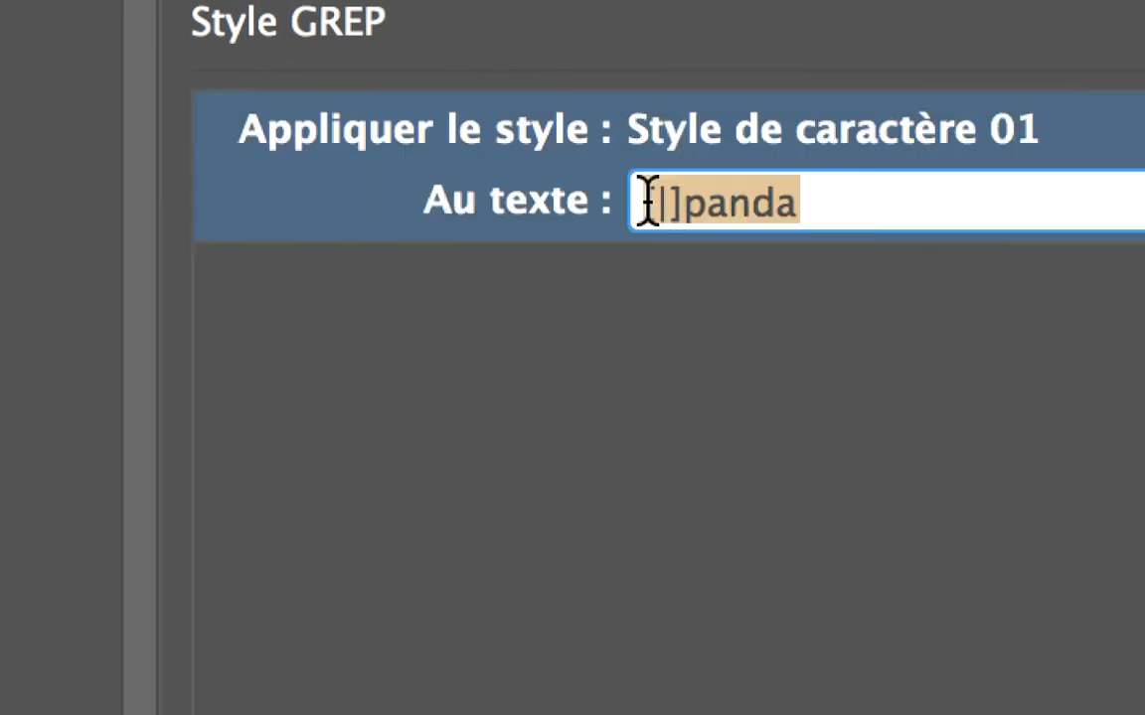
{"action": "left_click", "coordinate": [648, 204]}
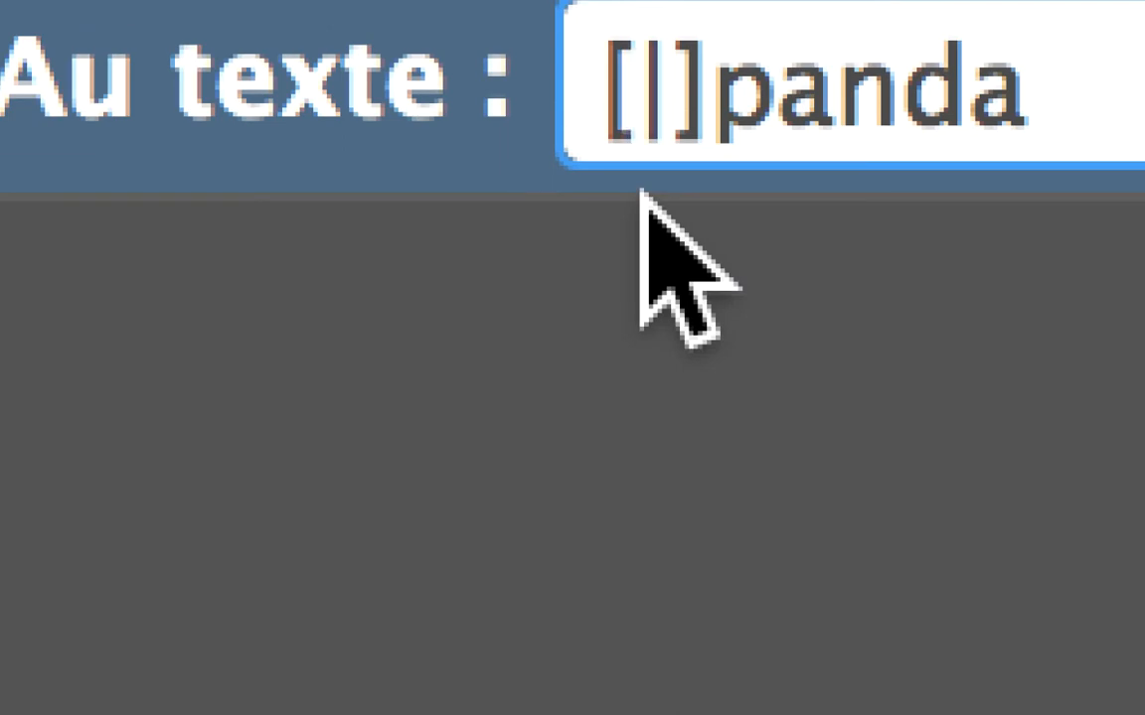
{"action": "type", "text": "P"}
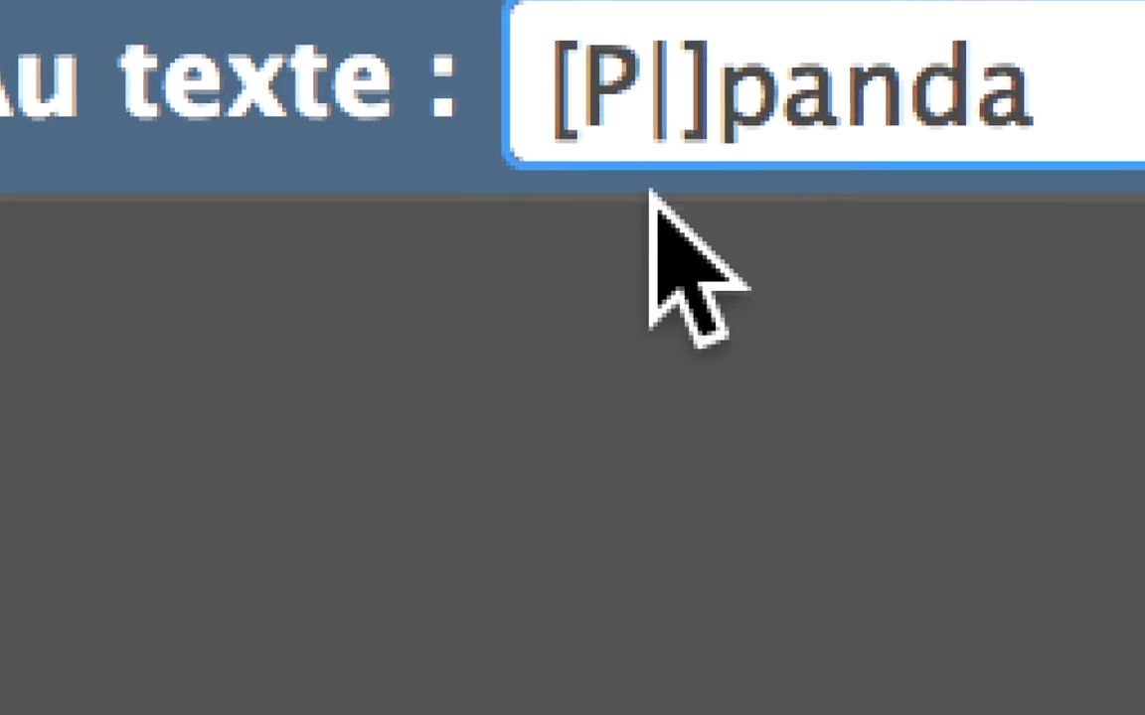
{"action": "left_click", "coordinate": [728, 112]}
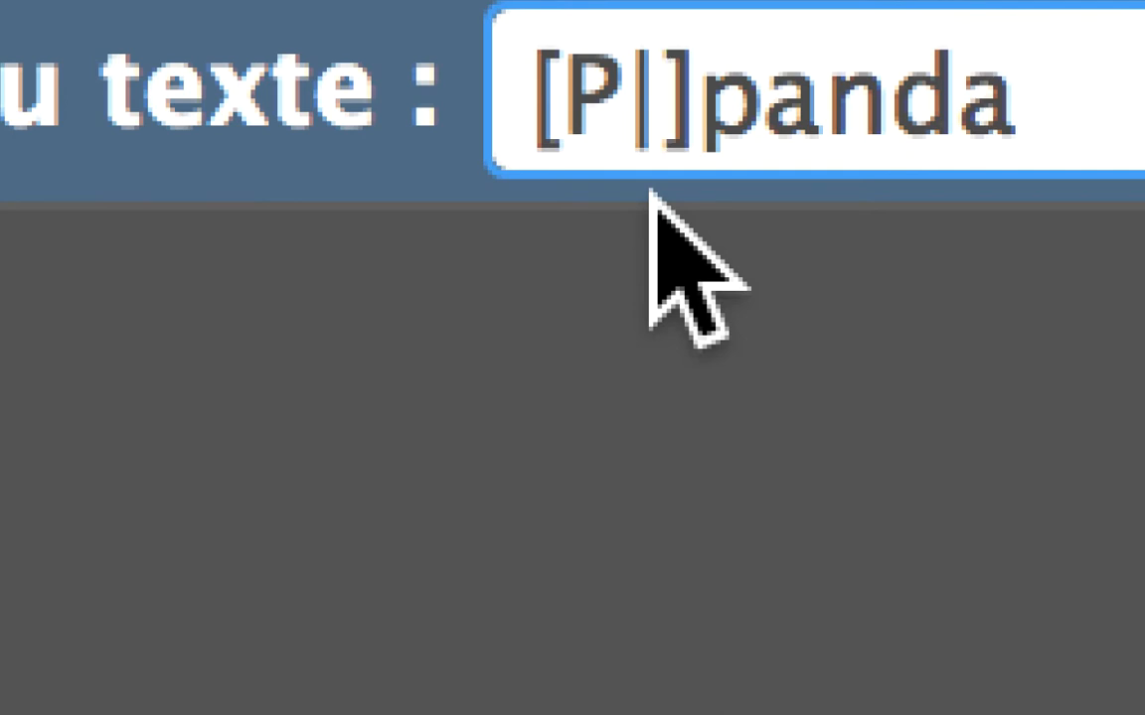
{"action": "type", "text": "p"}
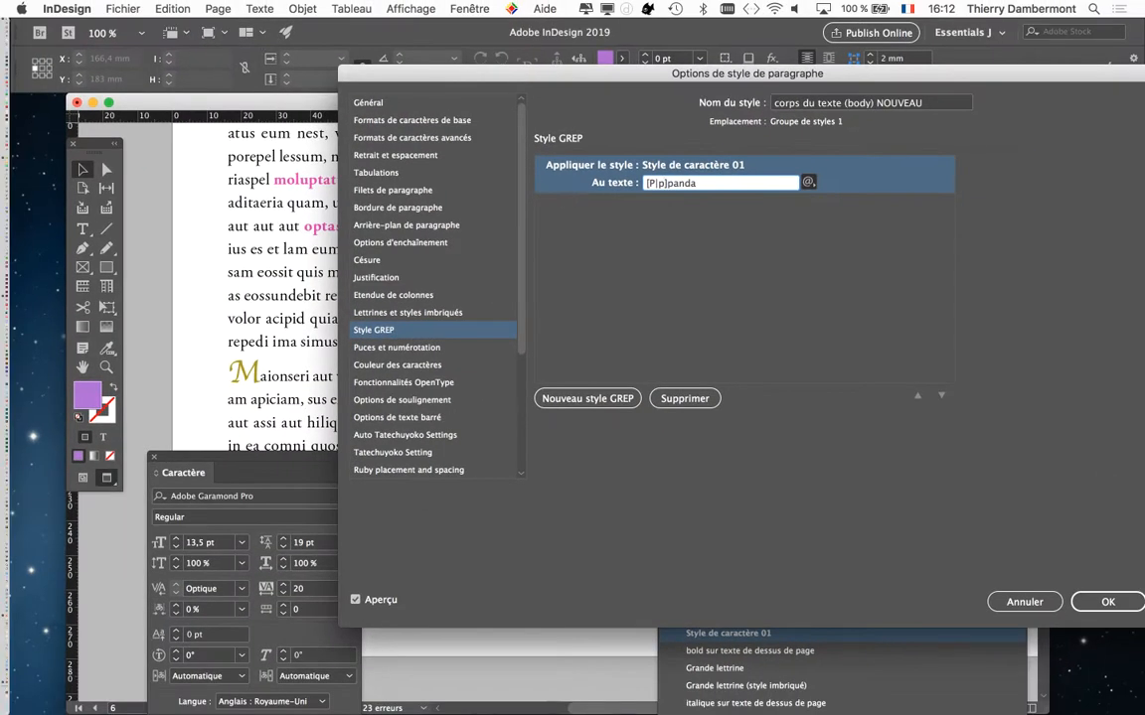
{"action": "key", "text": "Return"}
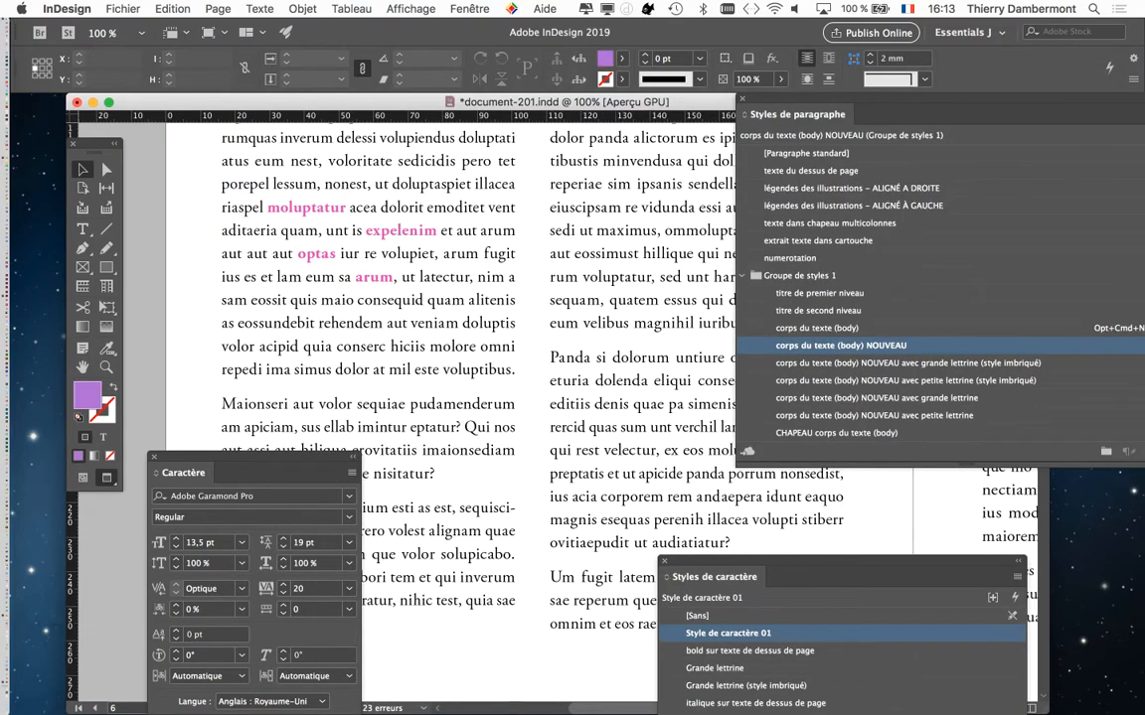
Step: Reopen the "corps du texte (body) NOUVEAU" style and remove the extra "p" so its GREP expression reads "[P|p]anda"
{"action": "double_click", "coordinate": [840, 345]}
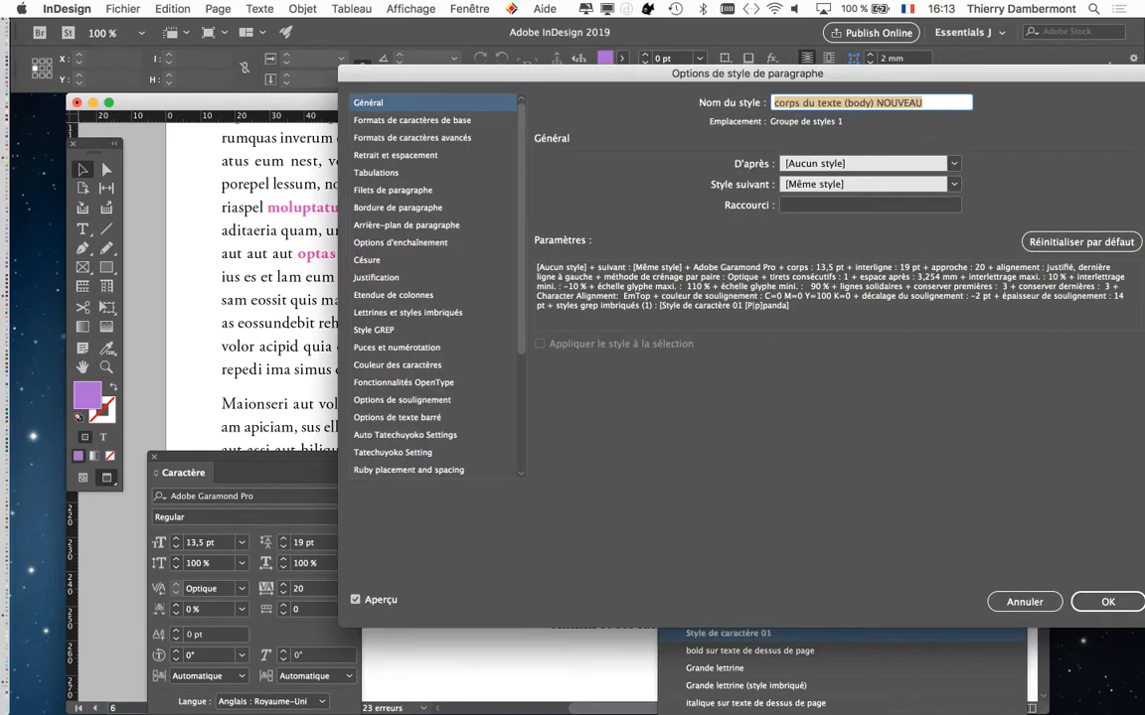
{"action": "left_click", "coordinate": [374, 330]}
{"action": "left_click", "coordinate": [668, 182]}
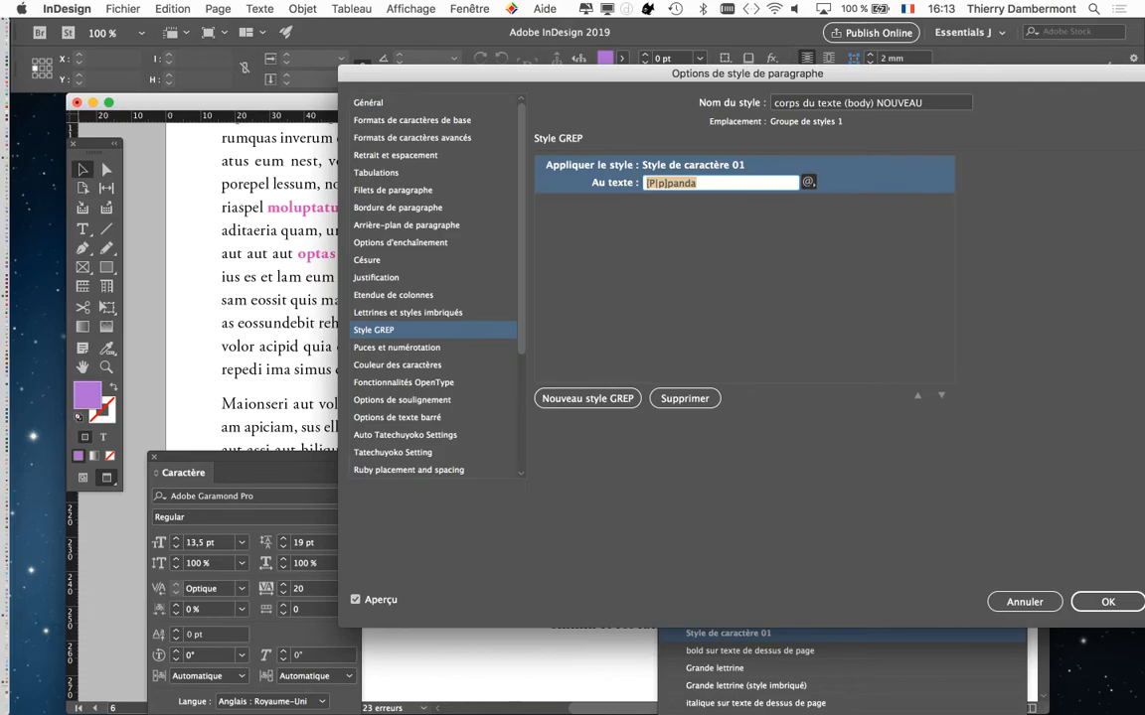
{"action": "left_click", "coordinate": [690, 184]}
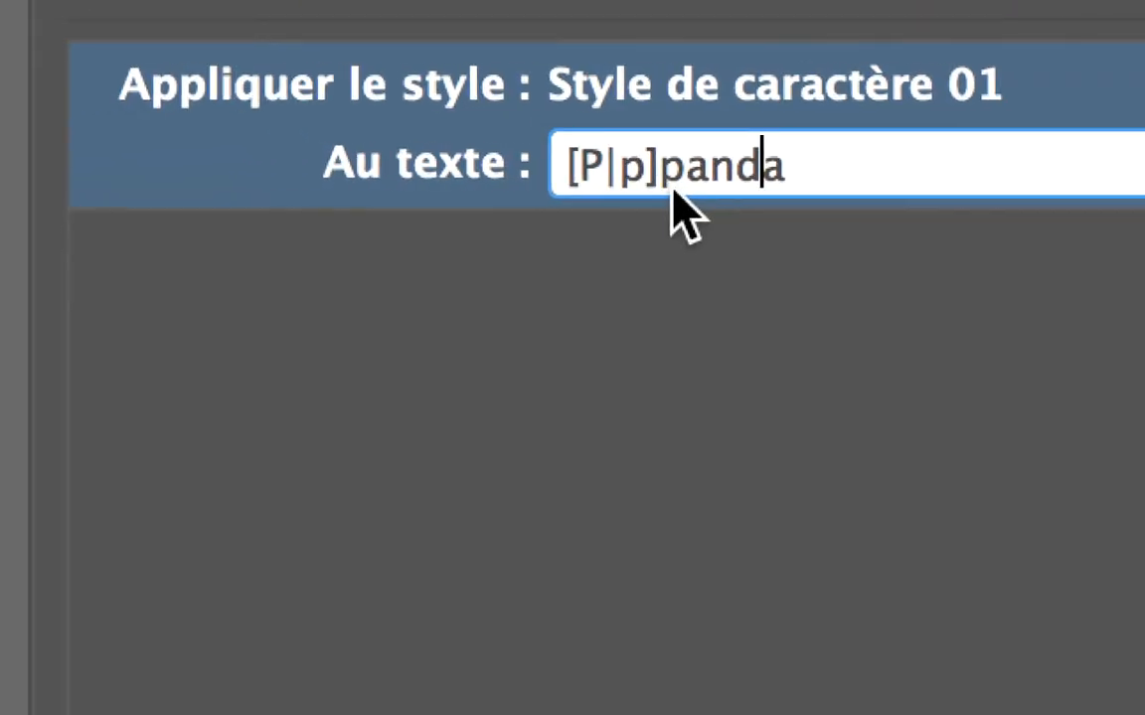
{"action": "left_click", "coordinate": [678, 190]}
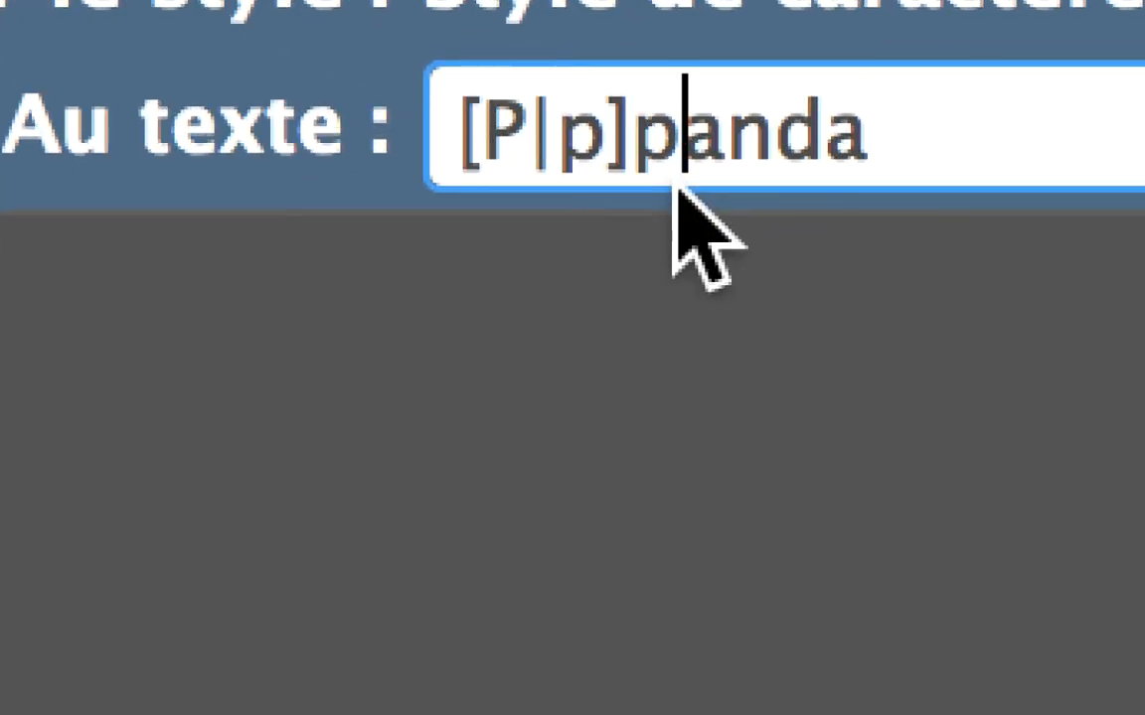
{"action": "key", "text": "BackSpace"}
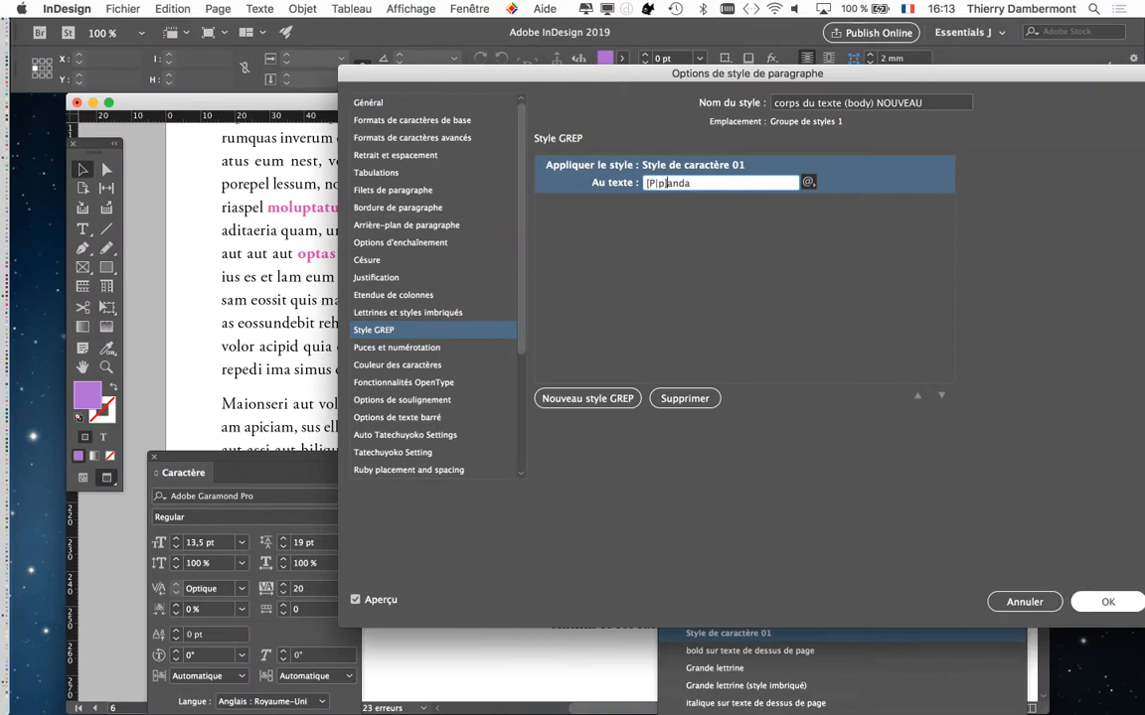
{"action": "key", "text": "Return"}
Step: Test the GREP style by adding a plural "s" to the "Panda" that opens the paragraph, and delete the letter again
{"action": "key", "text": "super+equal"}
{"action": "key", "text": "super+equal"}
{"action": "key", "text": "super+equal"}
{"action": "key", "text": "super+equal"}
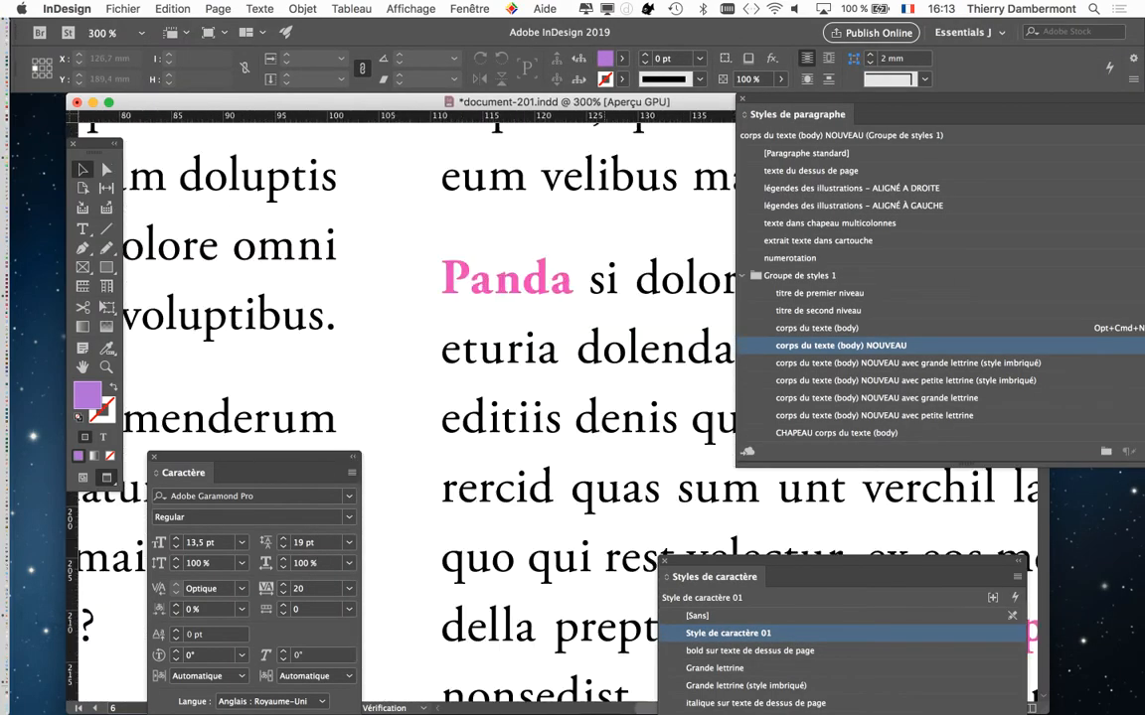
{"action": "key", "text": "t"}
{"action": "left_click", "coordinate": [575, 279]}
{"action": "type", "text": "s"}
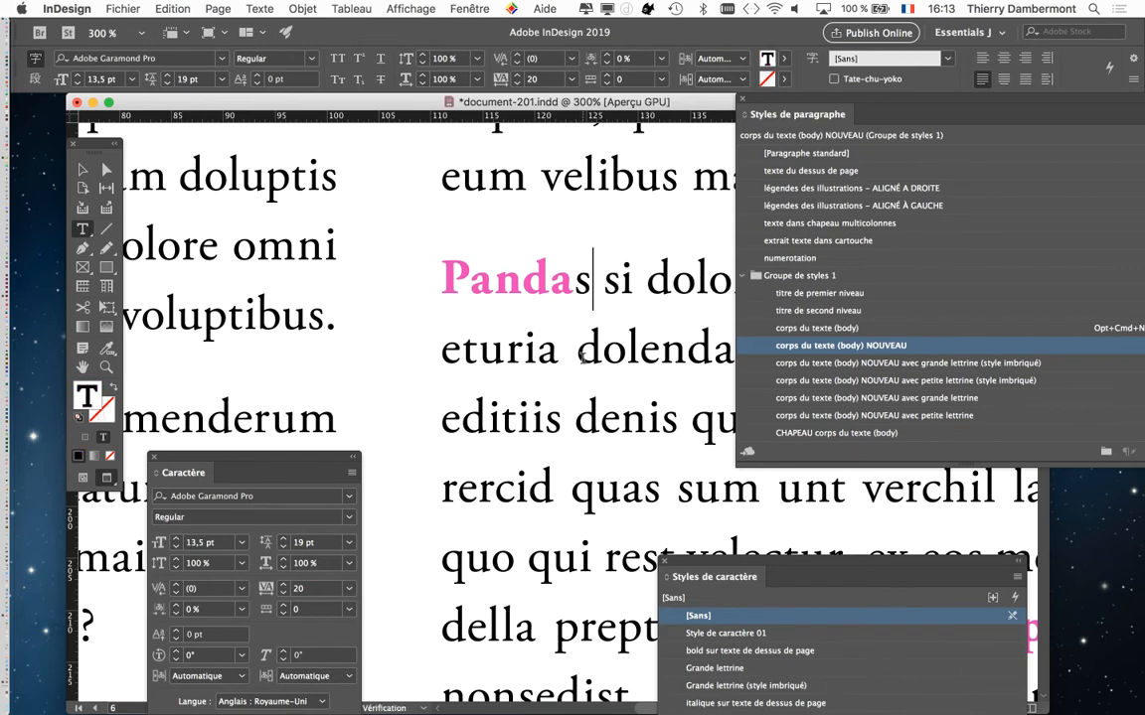
{"action": "left_click_drag", "start_coordinate": [593, 301], "coordinate": [579, 302]}
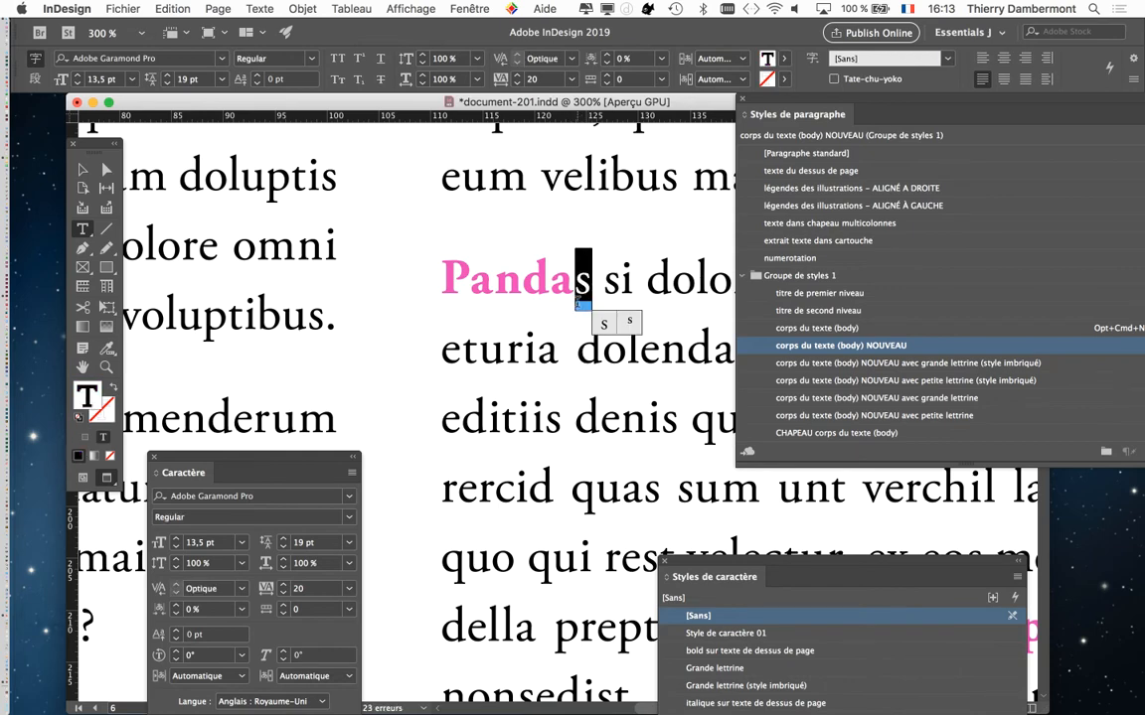
{"action": "key", "text": "BackSpace"}
Step: Test the GREP style with a lowercase "p" in the paragraph's opening "Panda", and restore the capital "P"
{"action": "left_click_drag", "start_coordinate": [427, 279], "coordinate": [459, 279]}
{"action": "type", "text": "p"}
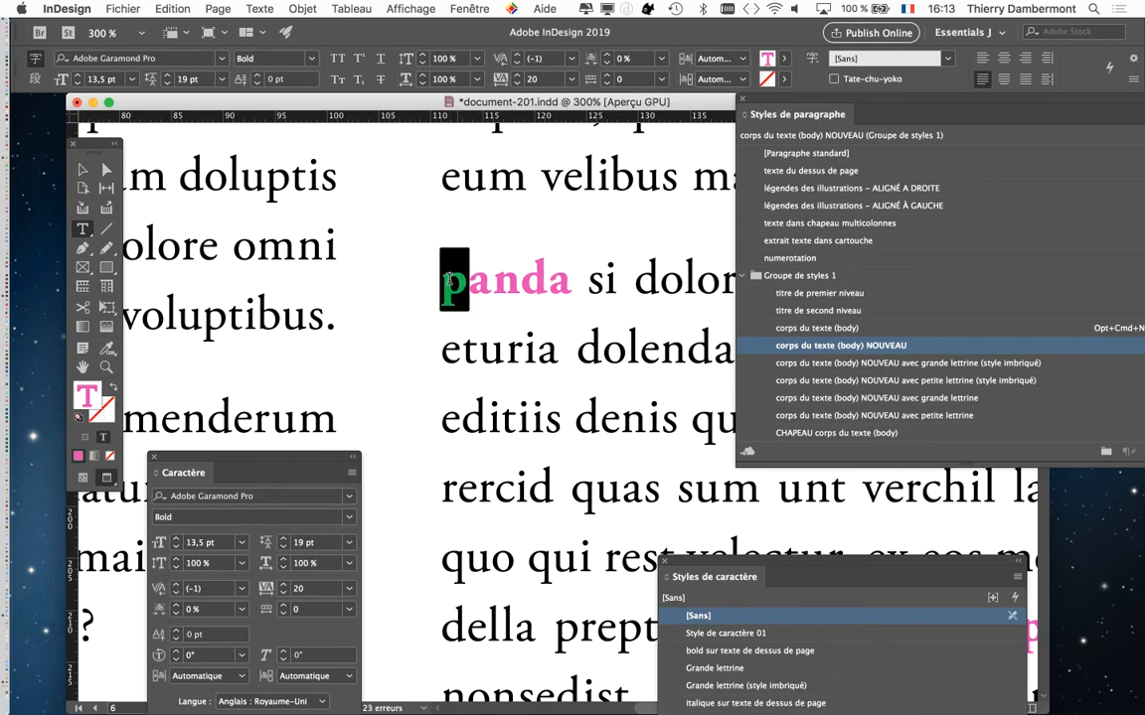
{"action": "type", "text": "P"}
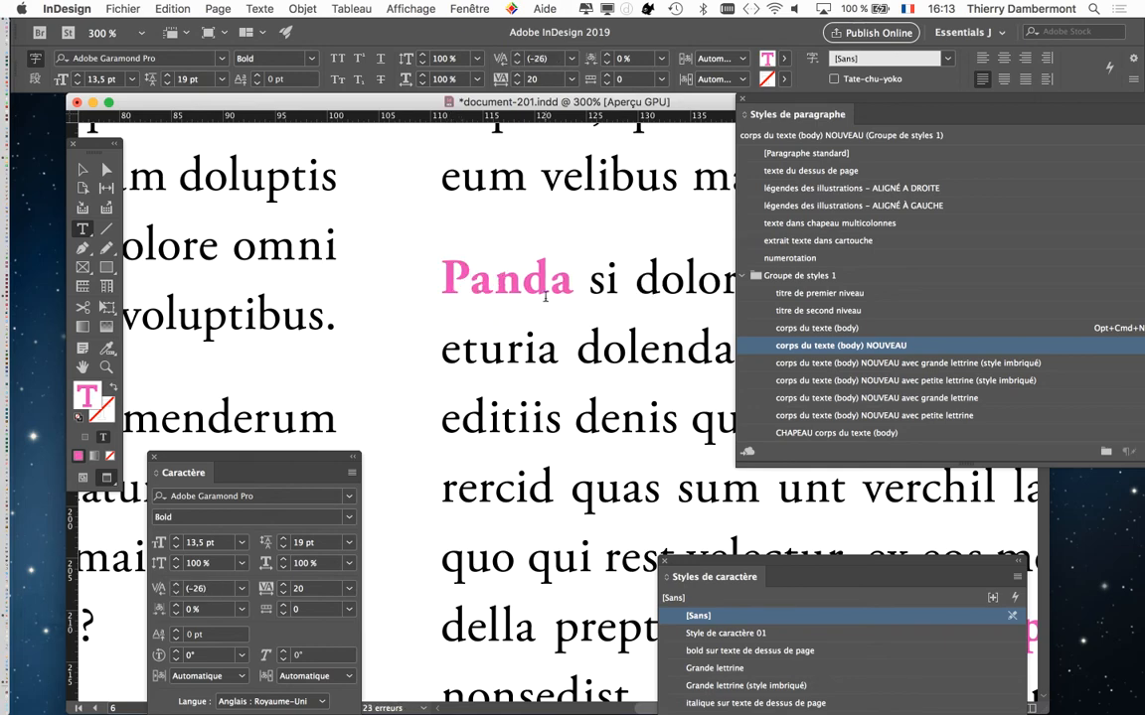
Step: Save the document under the new name document-202.indd in the "Dossier document-192" folder
{"action": "left_click", "coordinate": [123, 9]}
{"action": "left_click", "coordinate": [177, 128]}
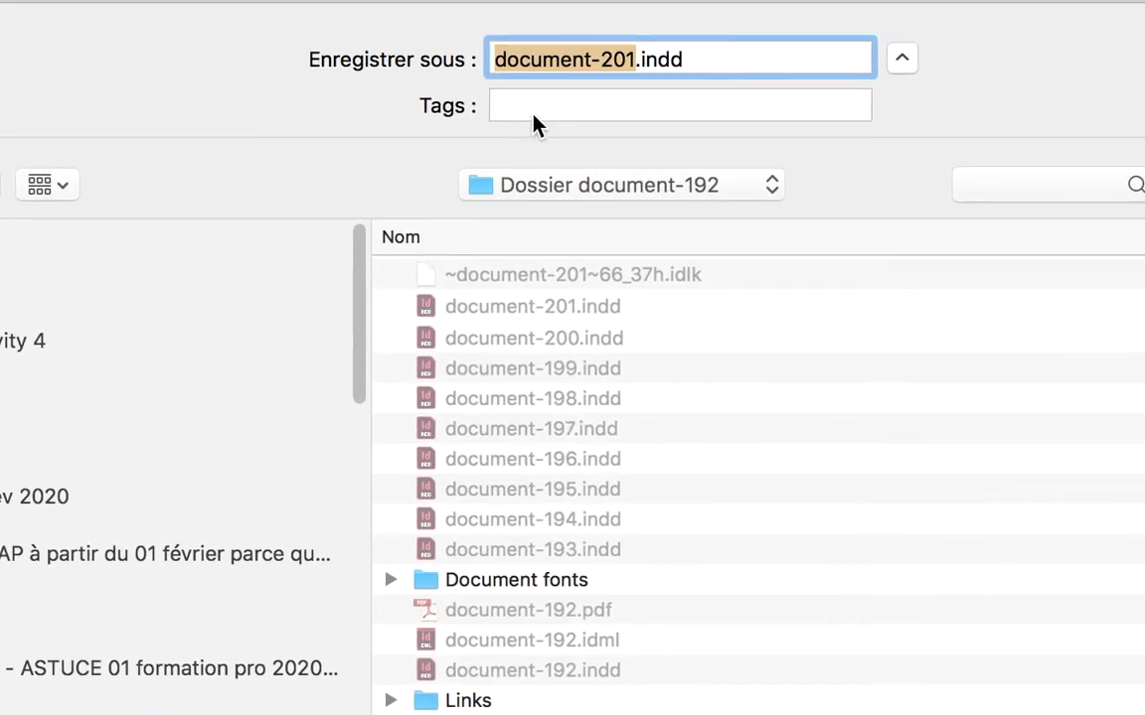
{"action": "left_click", "coordinate": [545, 97]}
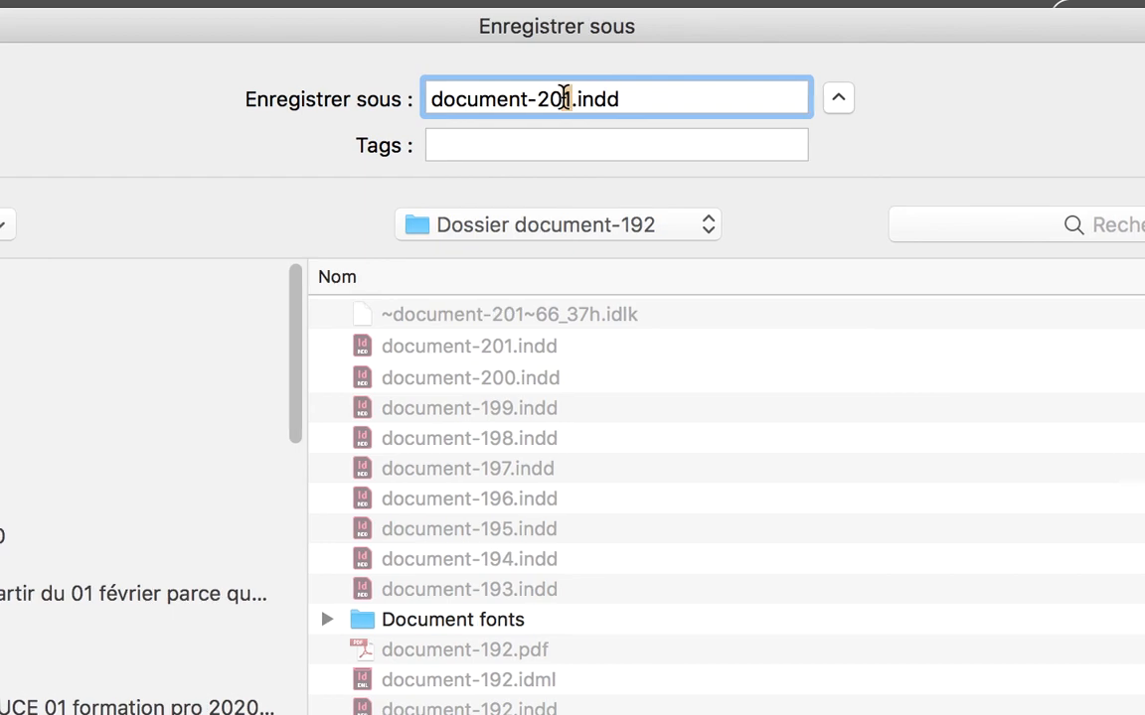
{"action": "key", "text": "BackSpace"}
{"action": "type", "text": "2"}
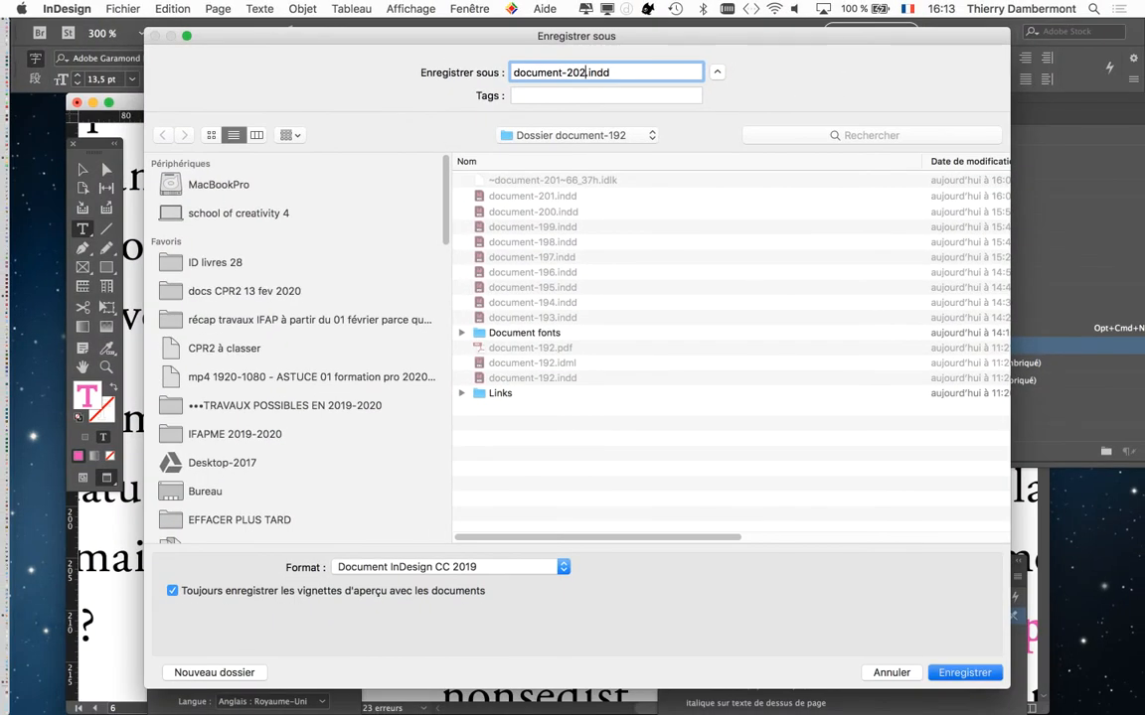
{"action": "key", "text": "Return"}
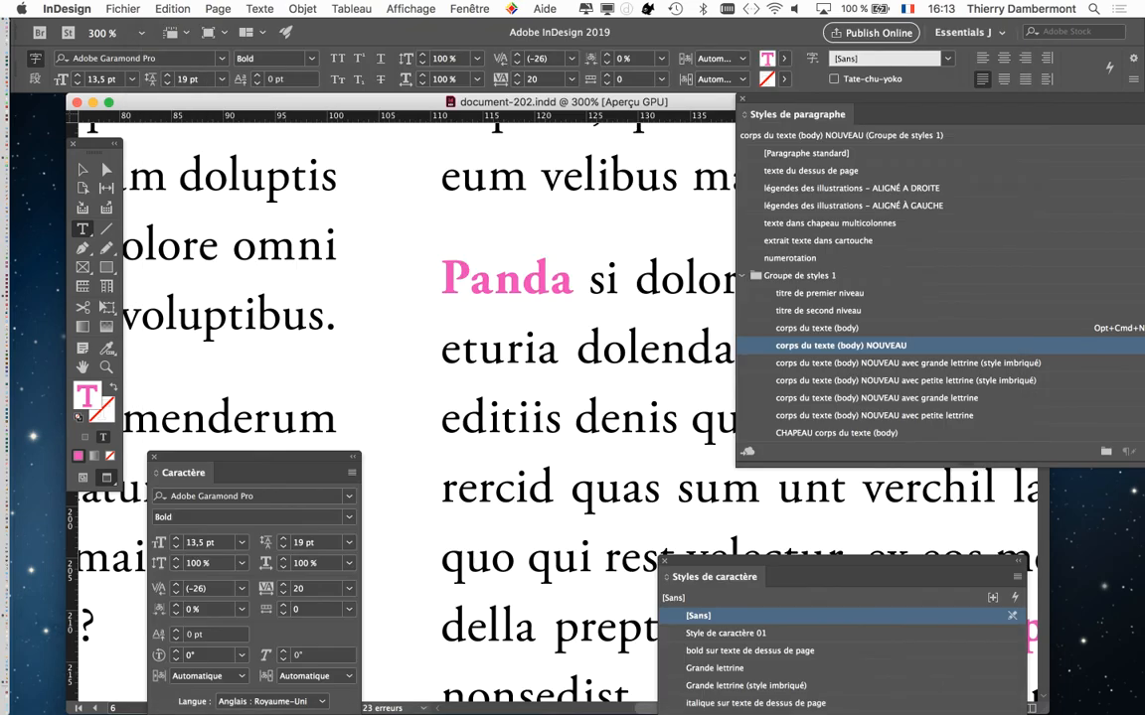